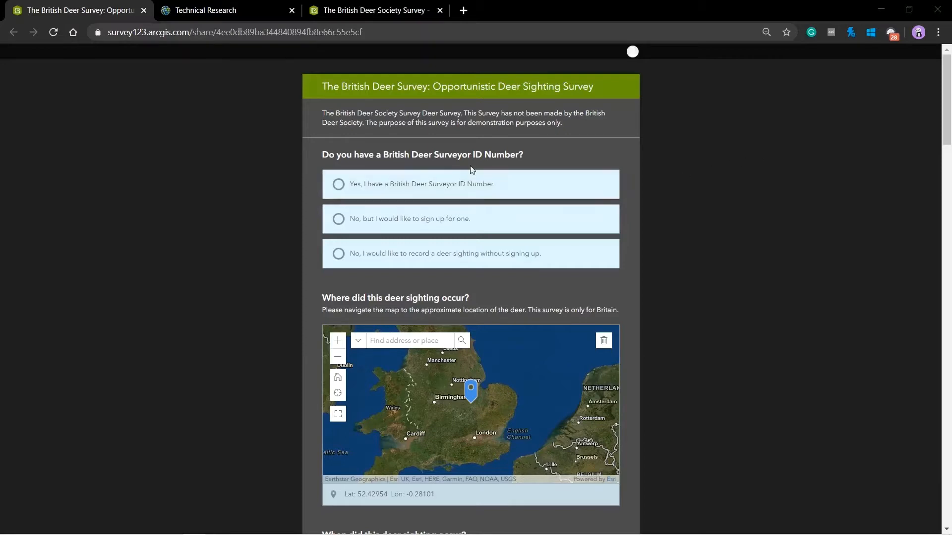
# Answer Yes to having a British Deer Surveyor ID Number and enter a valid 8-digit surveyor ID
pyautogui.click(339, 186)
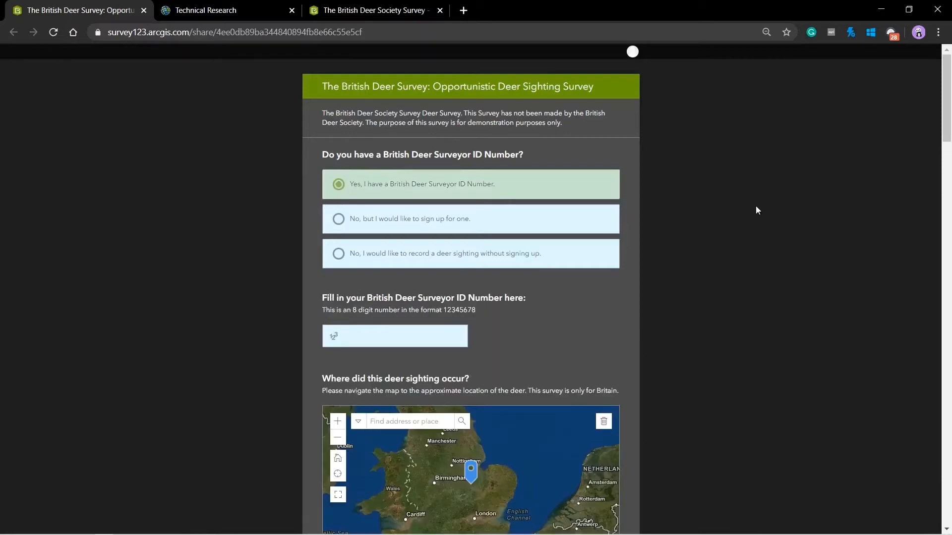
pyautogui.click(376, 336)
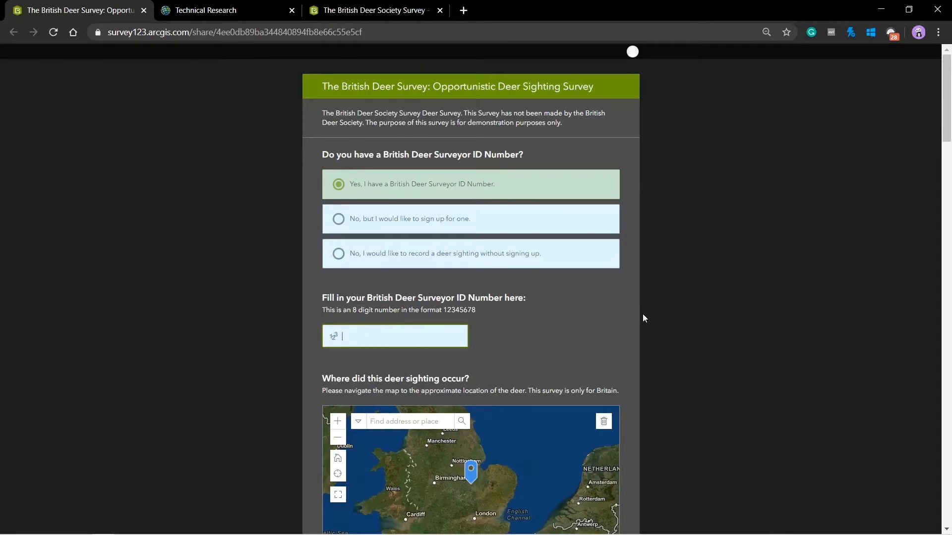
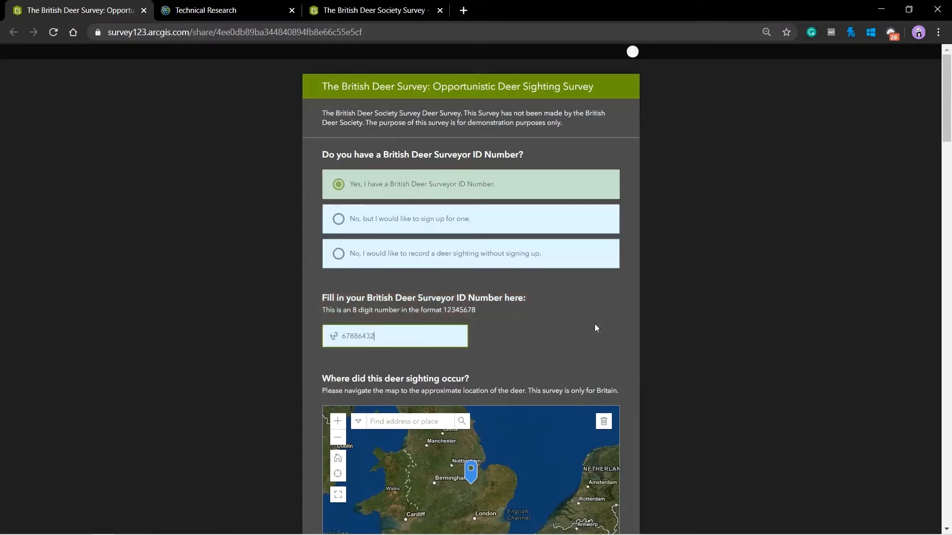
pyautogui.press('BackSpace')
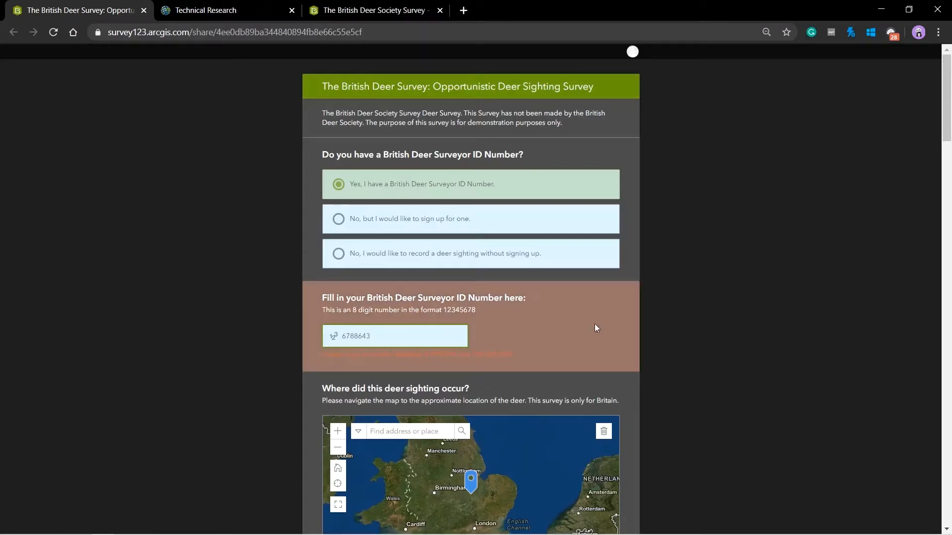
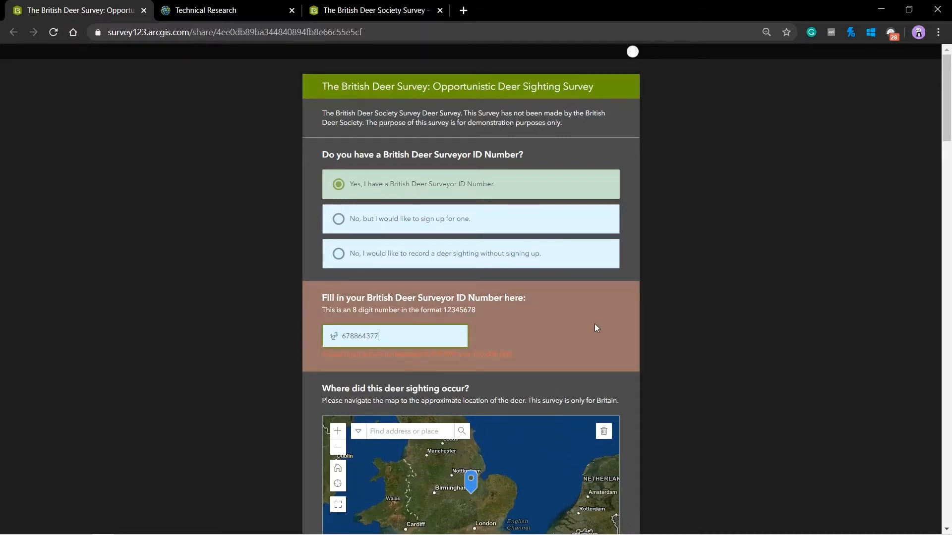
pyautogui.press('BackSpace')
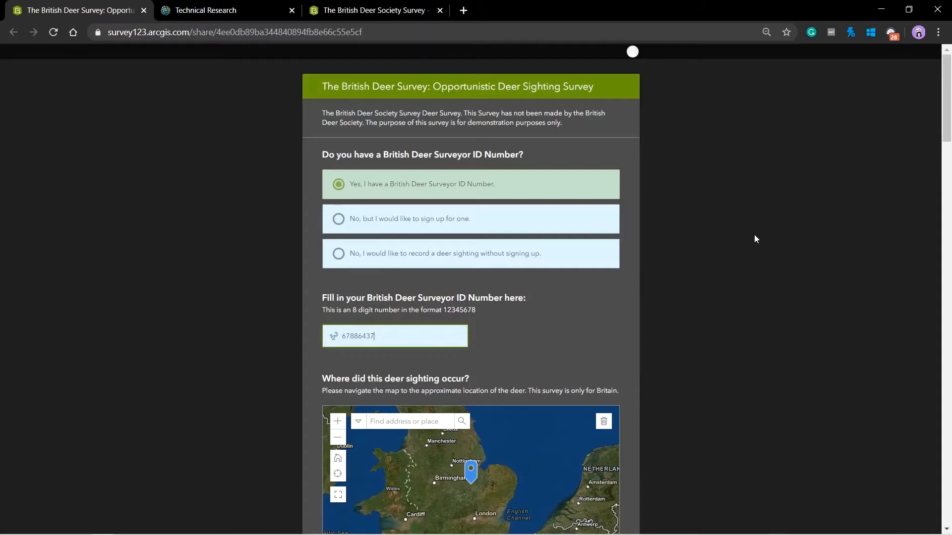
# Centre the location map on southern England and zoom in on the fields
pyautogui.scroll(-2, 697, 163)
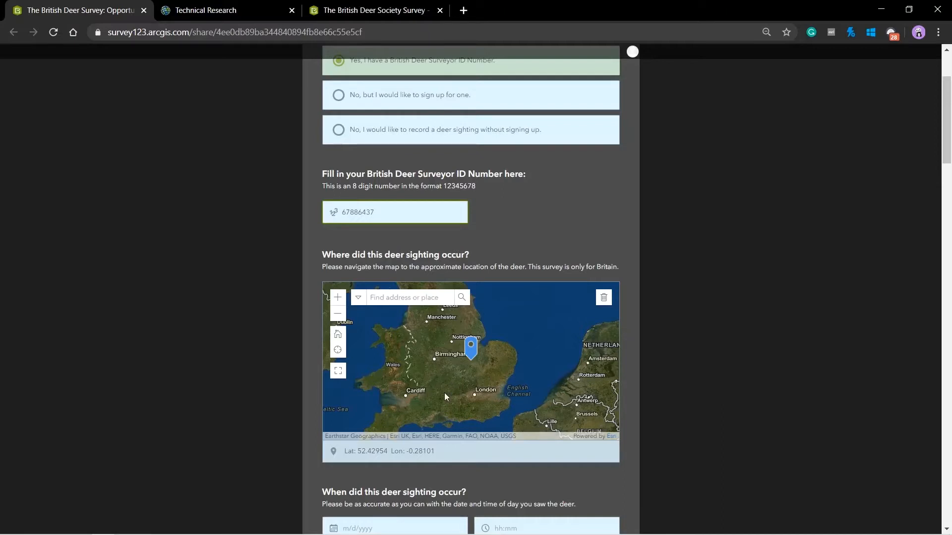
pyautogui.moveTo(442, 385); pyautogui.dragTo(475, 340)
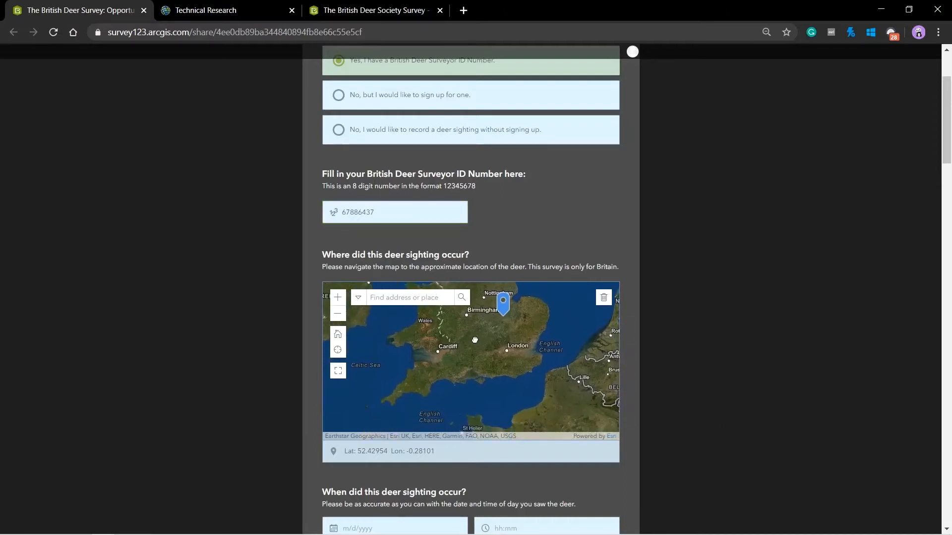
pyautogui.click(337, 297)
pyautogui.click(338, 298)
pyautogui.click(338, 298)
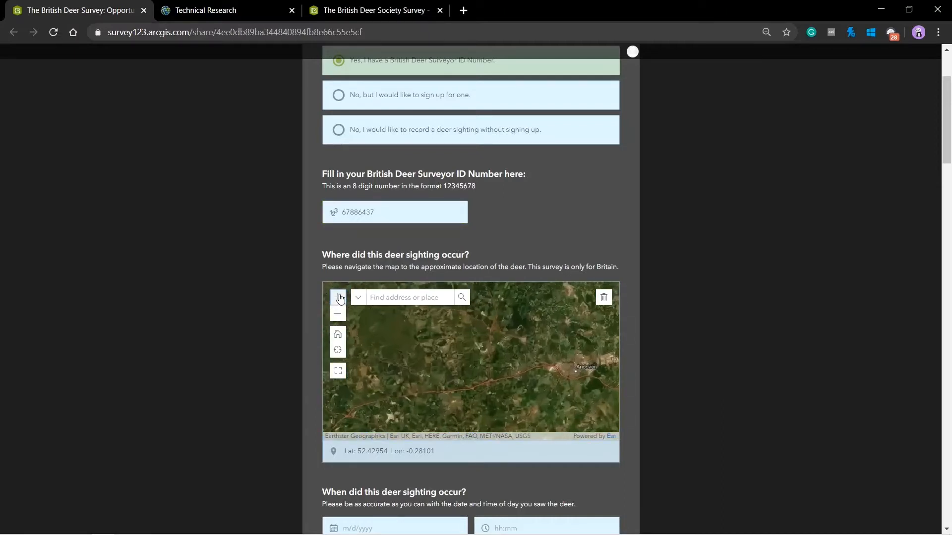
pyautogui.click(339, 298)
pyautogui.click(339, 298)
pyautogui.click(340, 299)
pyautogui.click(340, 299)
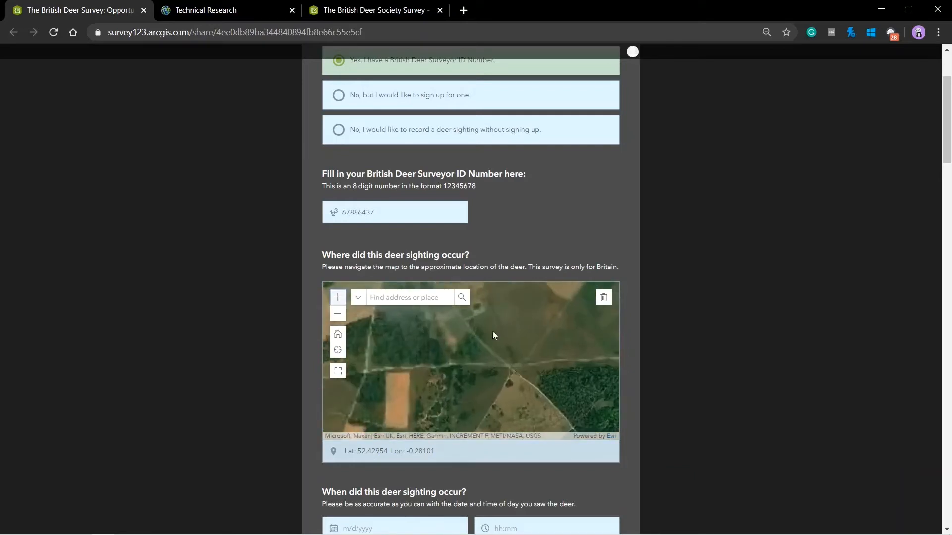
# Drop the sighting pin on an open field at Lat 51.24642, Lon -1.72191
pyautogui.moveTo(492, 332); pyautogui.dragTo(418, 348)
pyautogui.moveTo(530, 360); pyautogui.dragTo(450, 391)
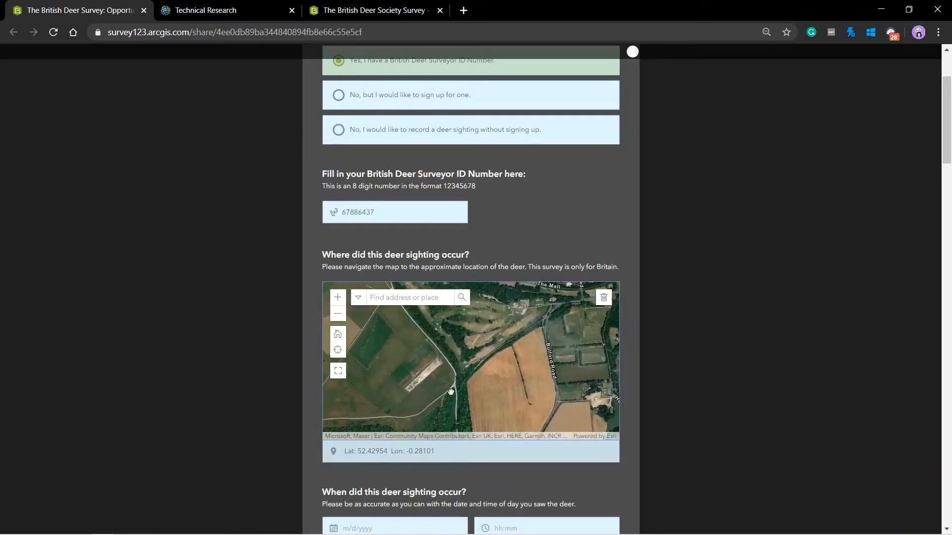
pyautogui.moveTo(585, 342); pyautogui.dragTo(544, 409)
pyautogui.moveTo(491, 322); pyautogui.dragTo(570, 344)
pyautogui.moveTo(491, 345); pyautogui.dragTo(547, 399)
pyautogui.moveTo(448, 346); pyautogui.dragTo(426, 395)
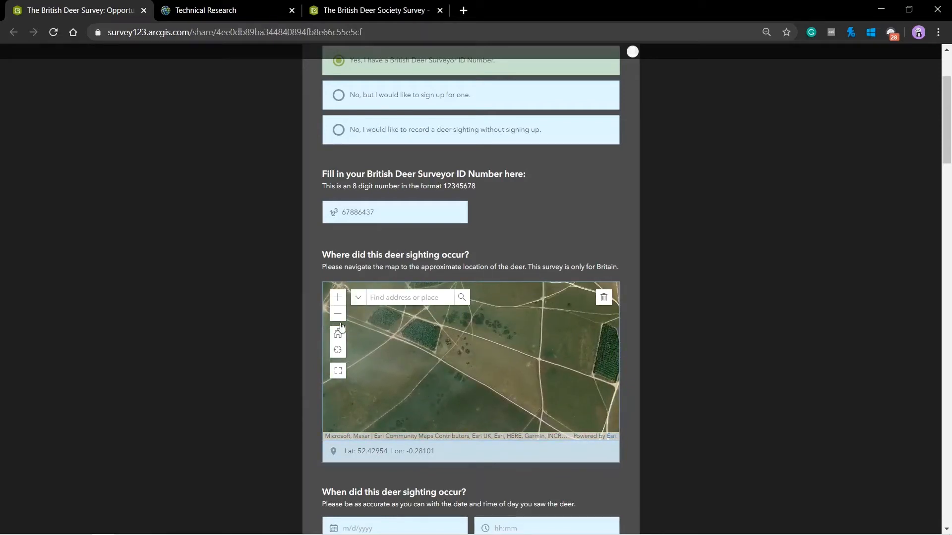
pyautogui.click(392, 343)
# Set the sighting date to 14 May 2020
pyautogui.scroll(-6, 567, 199)
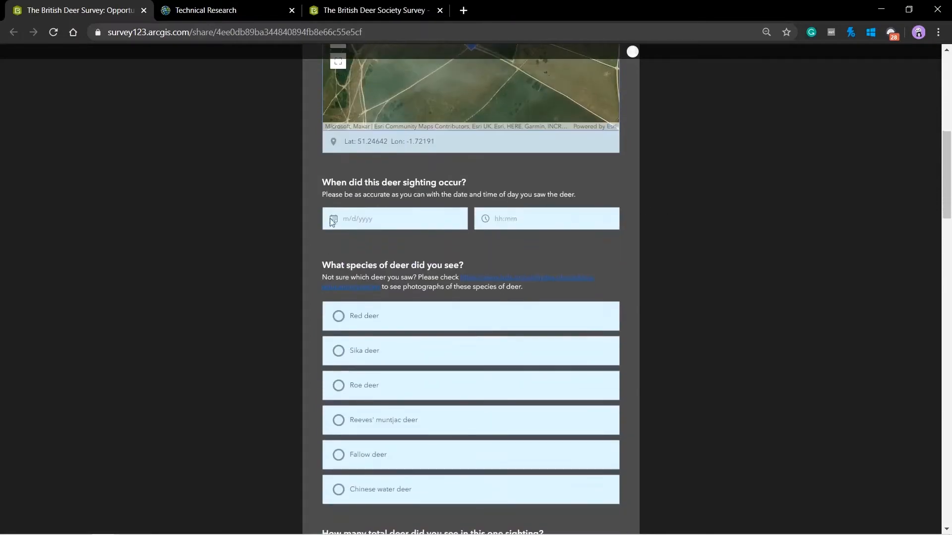
pyautogui.click(334, 216)
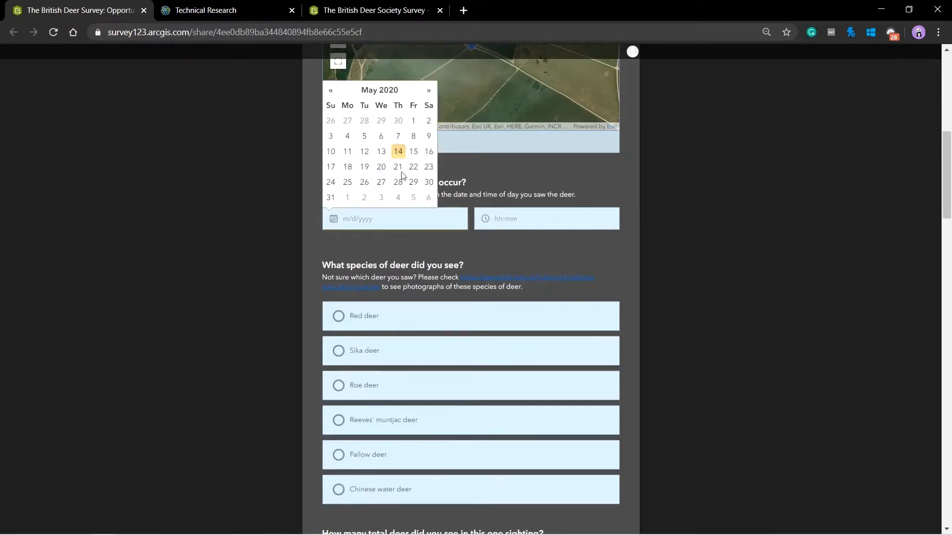
pyautogui.click(398, 152)
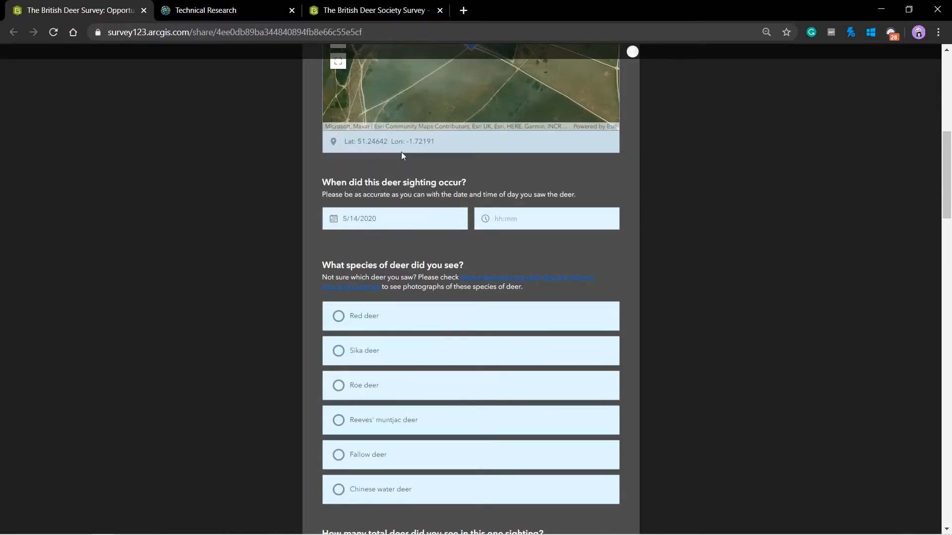
# Set the sighting time to 01:15 PM
pyautogui.click(486, 219)
pyautogui.doubleClick(491, 284)
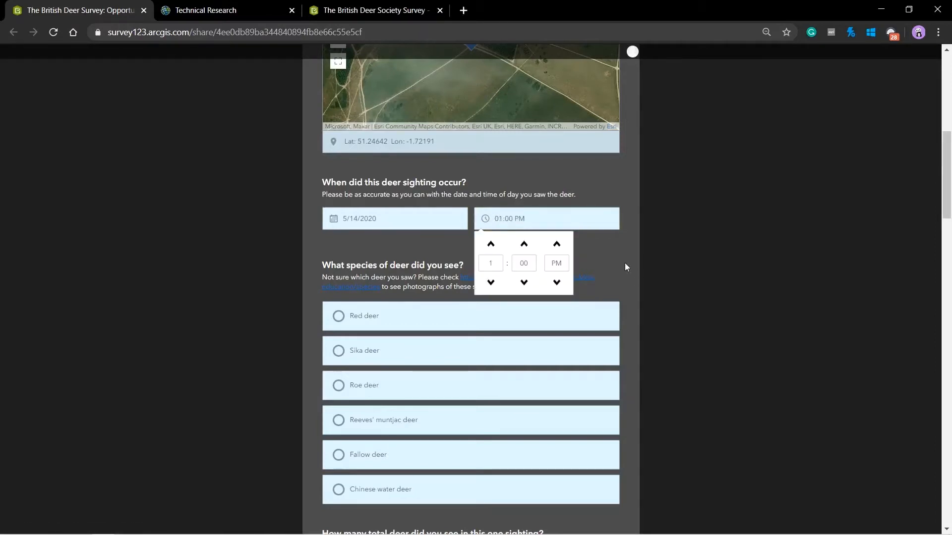
pyautogui.click(526, 244)
pyautogui.click(623, 246)
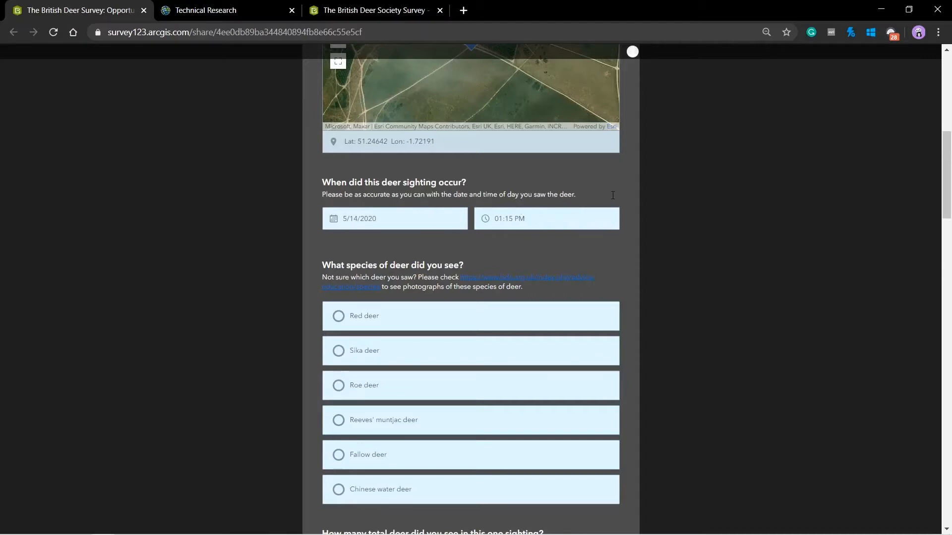
pyautogui.scroll(-3, 613, 195)
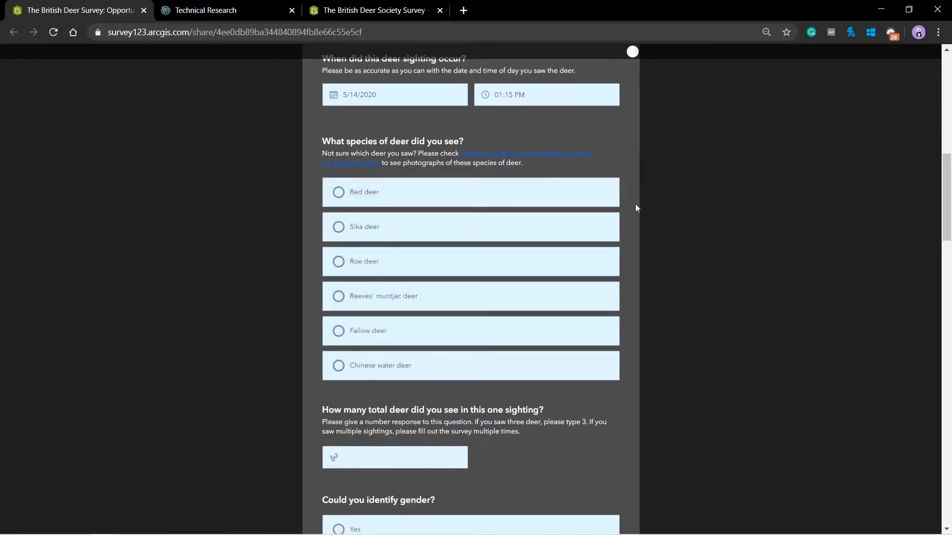
# Record the species as Roe deer with a total count of 1
pyautogui.click(338, 261)
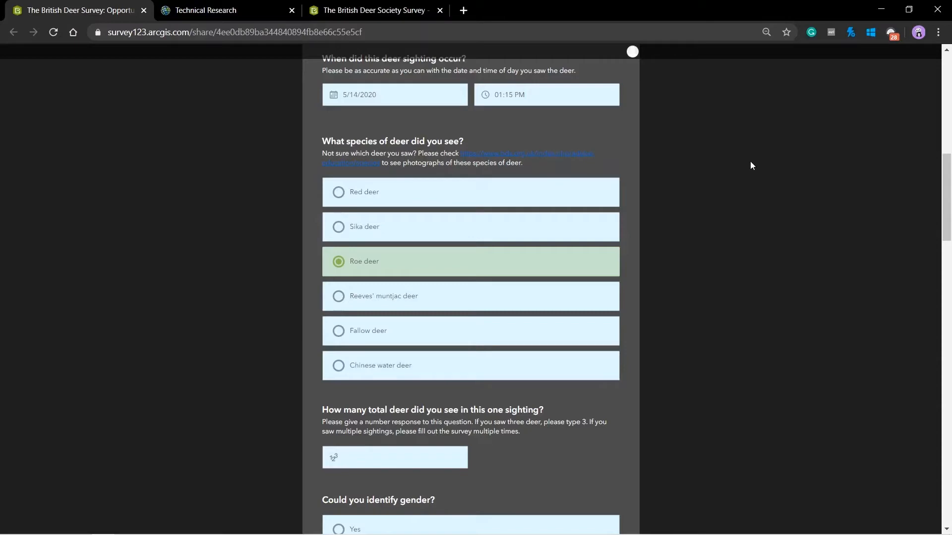
pyautogui.scroll(-4, 677, 132)
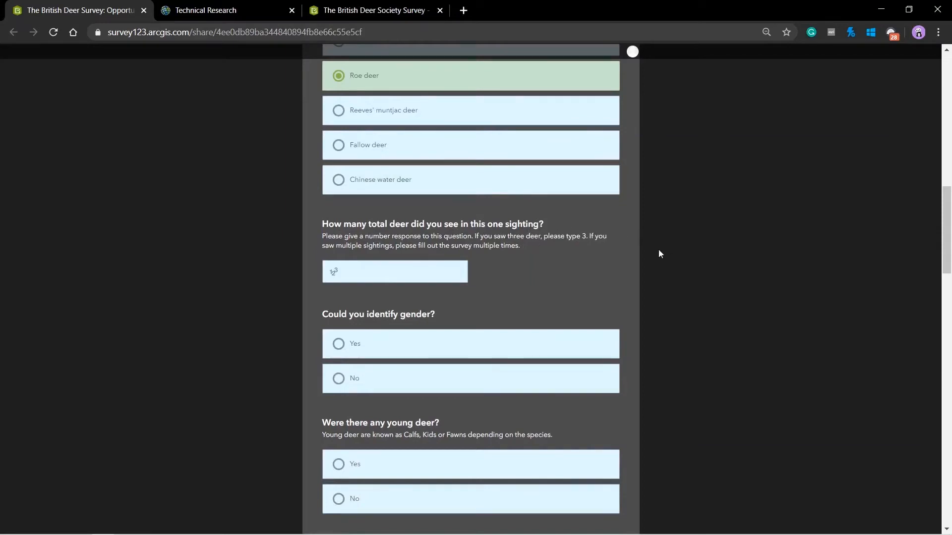
pyautogui.click(425, 272)
pyautogui.write('1')
# Answer Yes to gender identified, enter 1 female deer, and answer No to young deer
pyautogui.scroll(-3, 701, 226)
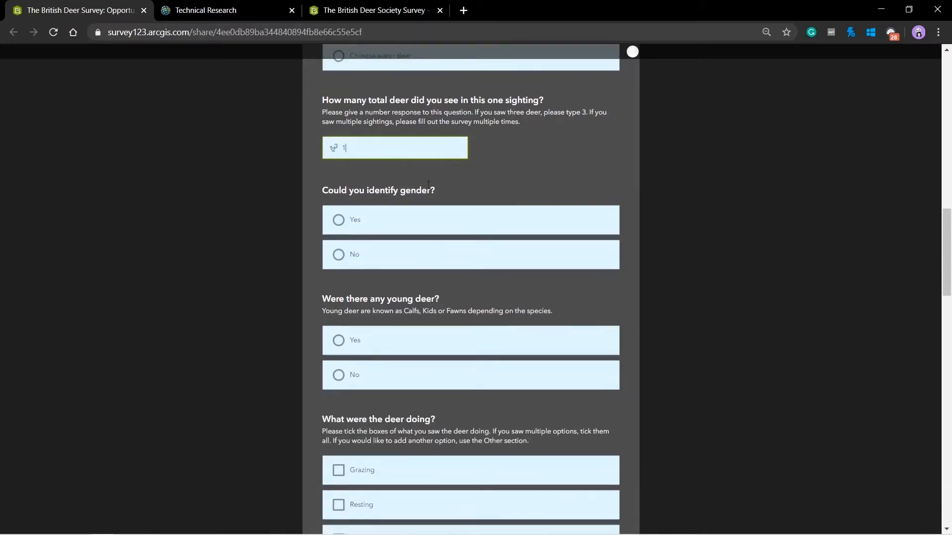
pyautogui.click(338, 221)
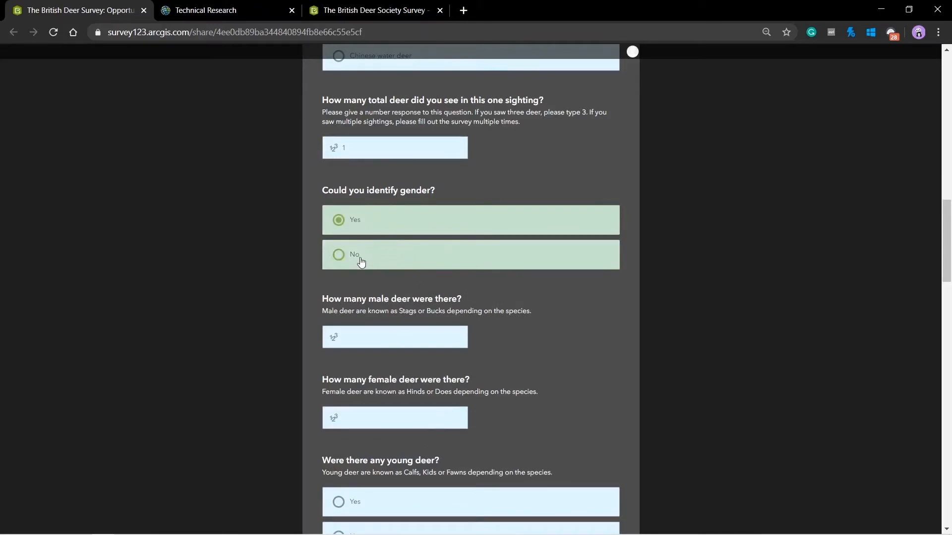
pyautogui.click(338, 255)
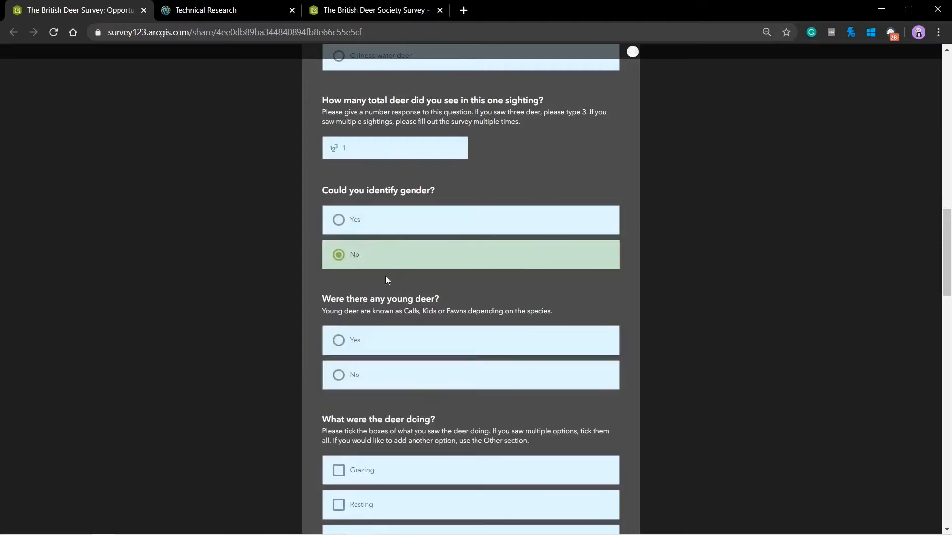
pyautogui.click(362, 222)
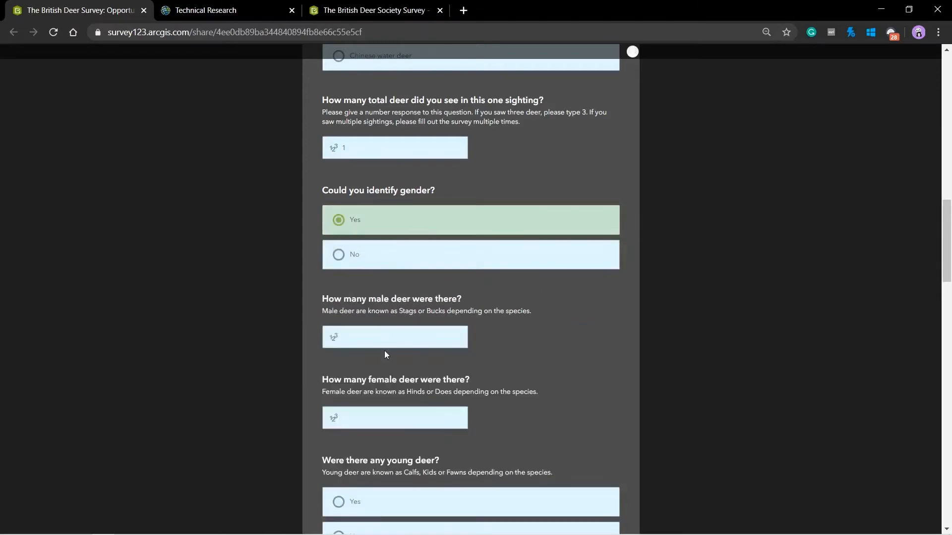
pyautogui.click(388, 424)
pyautogui.write('1')
pyautogui.scroll(-5, 581, 311)
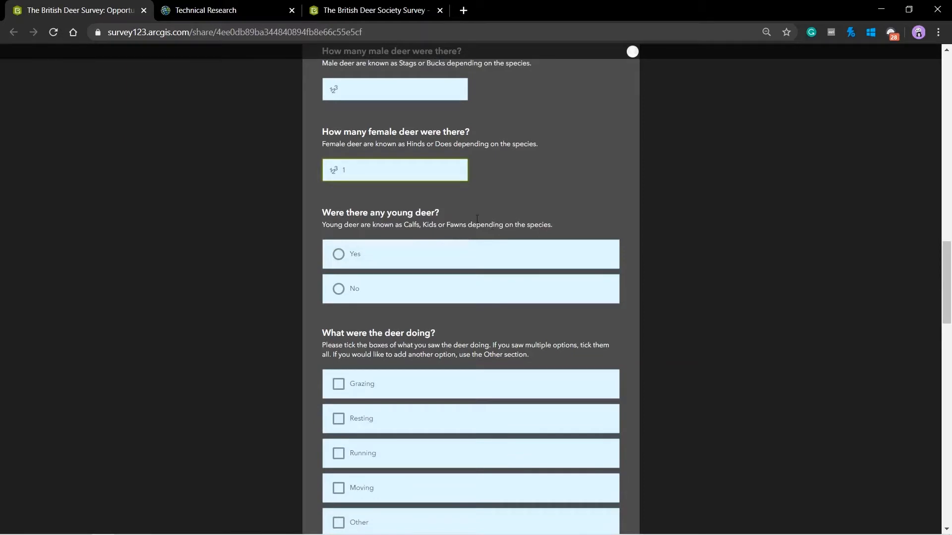
pyautogui.click(338, 288)
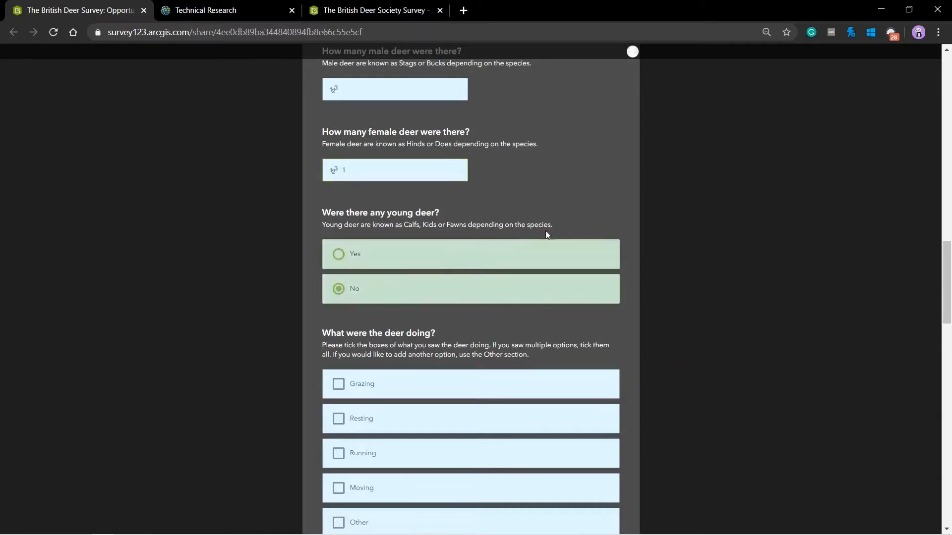
pyautogui.scroll(-3, 600, 139)
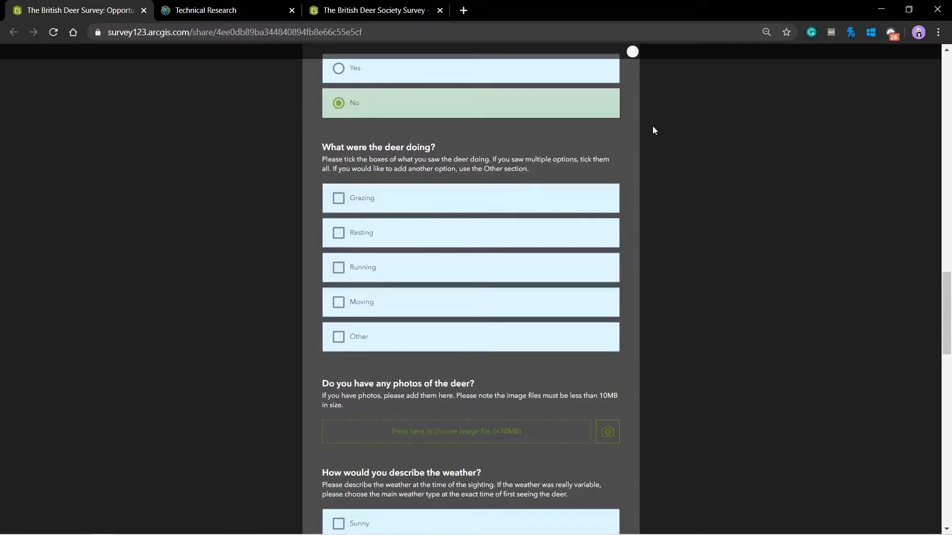
# Tick Grazing as the deer's activity and attach the Deer.jpg photo
pyautogui.click(340, 199)
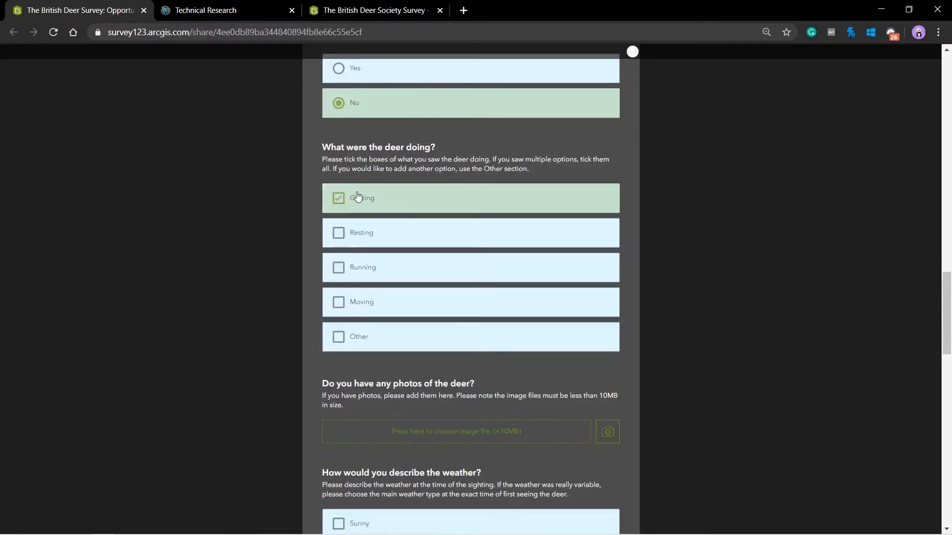
pyautogui.scroll(-3, 704, 142)
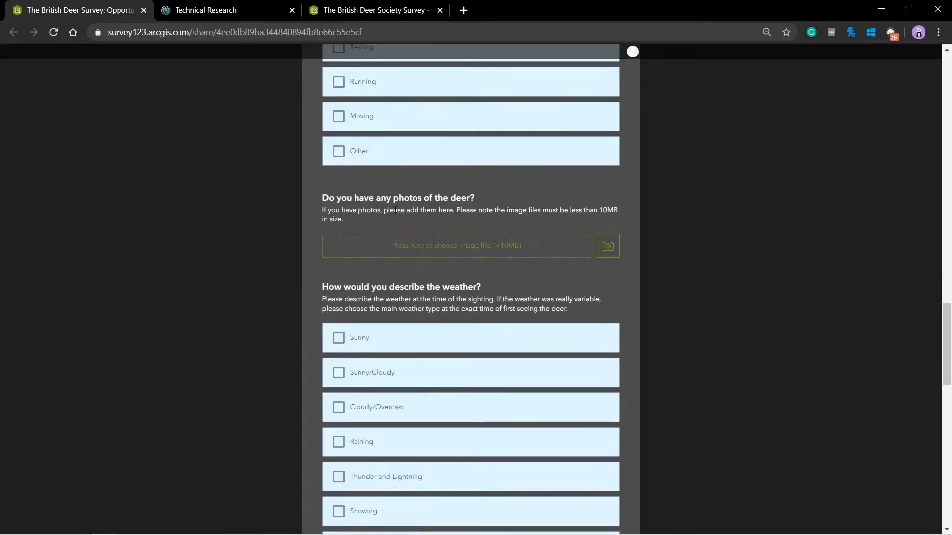
pyautogui.click(481, 246)
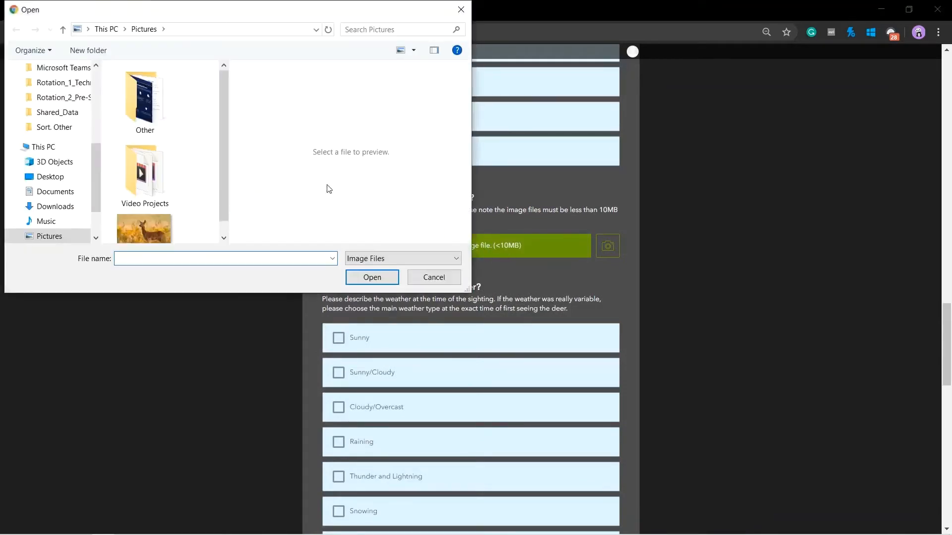
pyautogui.scroll(-1, 204, 172)
pyautogui.doubleClick(144, 215)
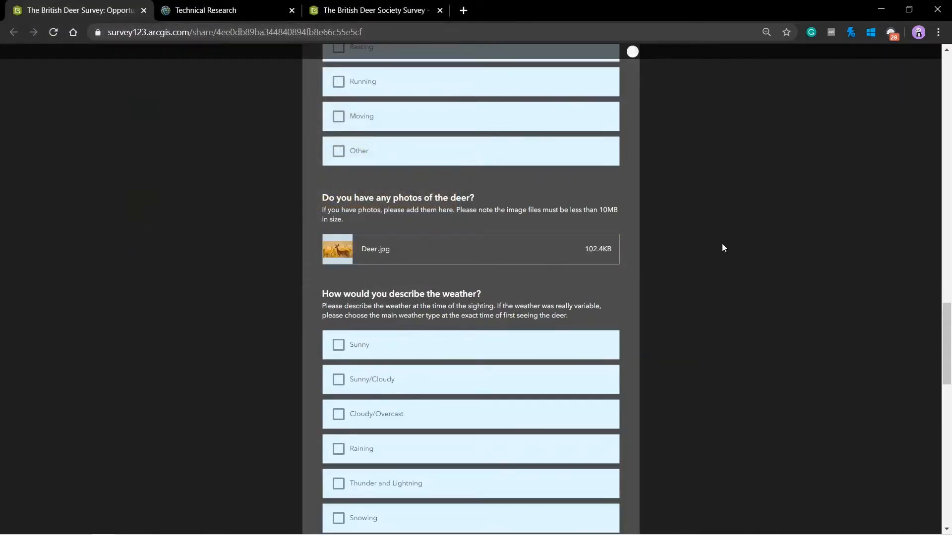
pyautogui.scroll(-2, 684, 201)
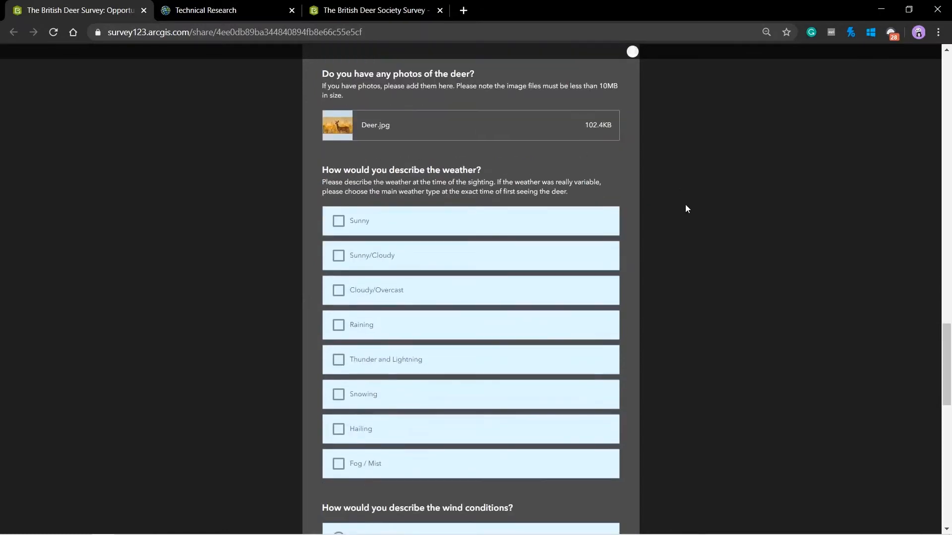
# Choose Cloudy/Overcast weather, Windy conditions, and Walking/Hiking as the observer's activity
pyautogui.scroll(-2, 685, 204)
pyautogui.scroll(1, 683, 196)
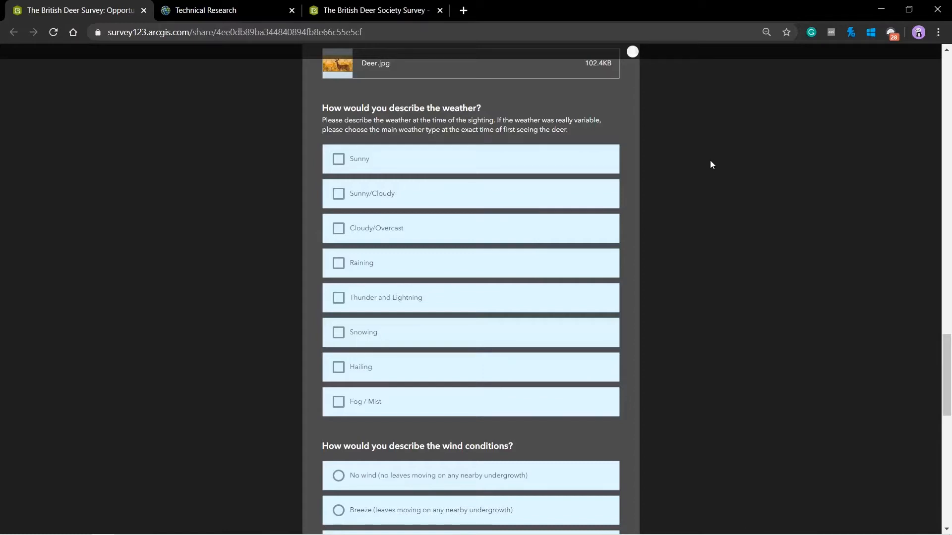
pyautogui.click(376, 229)
pyautogui.scroll(-2, 708, 179)
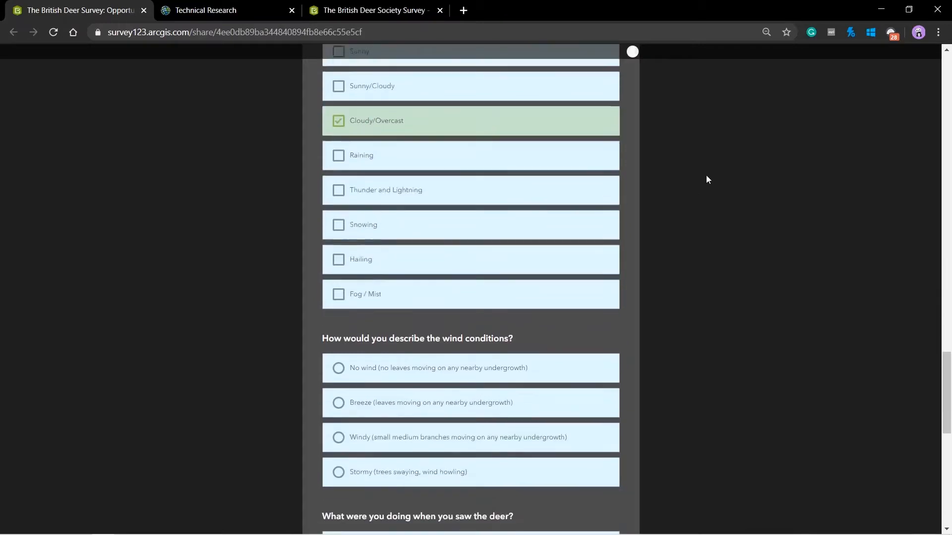
pyautogui.scroll(-3, 684, 185)
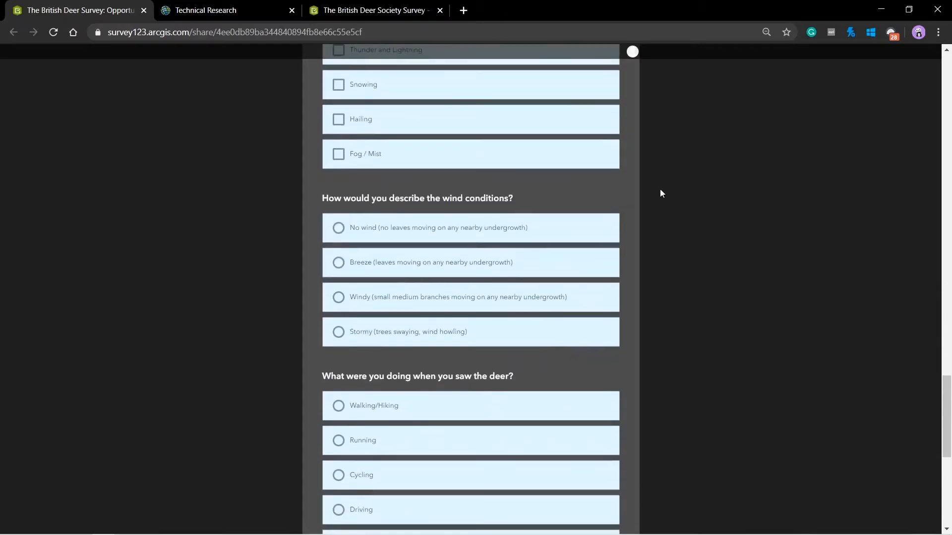
pyautogui.click(349, 298)
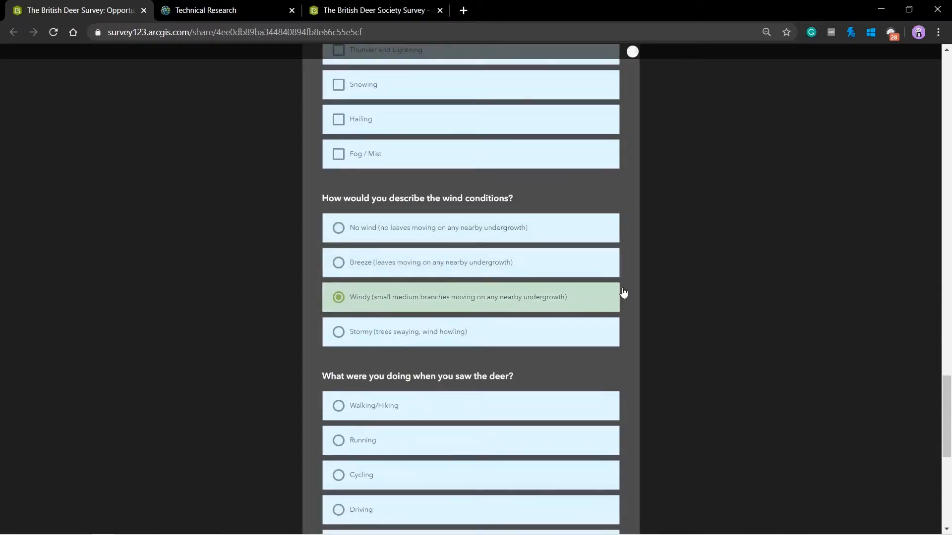
pyautogui.scroll(-1, 660, 265)
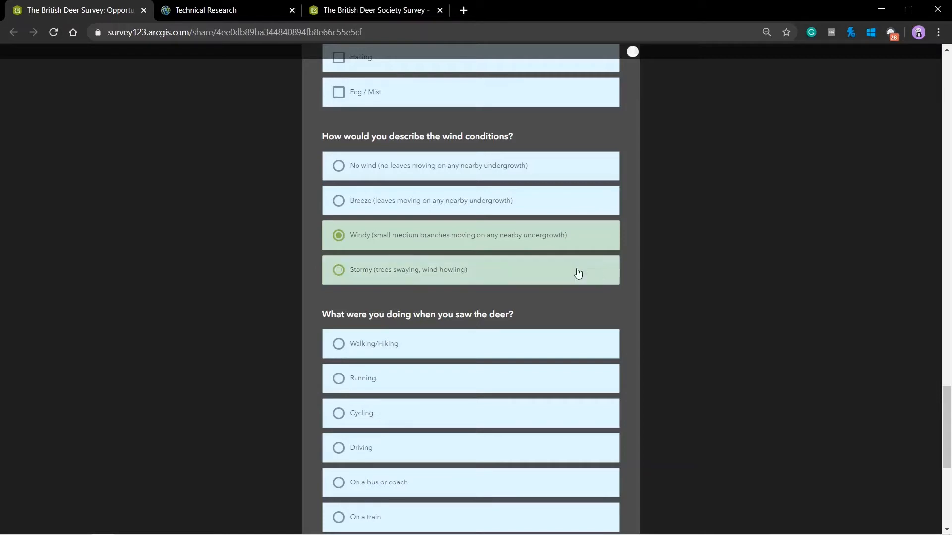
pyautogui.scroll(-1, 575, 269)
pyautogui.click(353, 282)
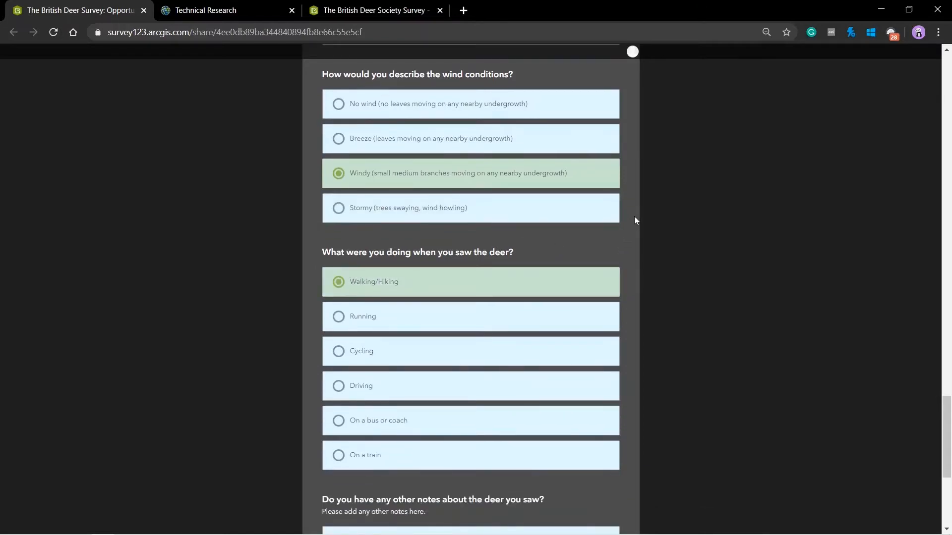
pyautogui.scroll(-5, 637, 217)
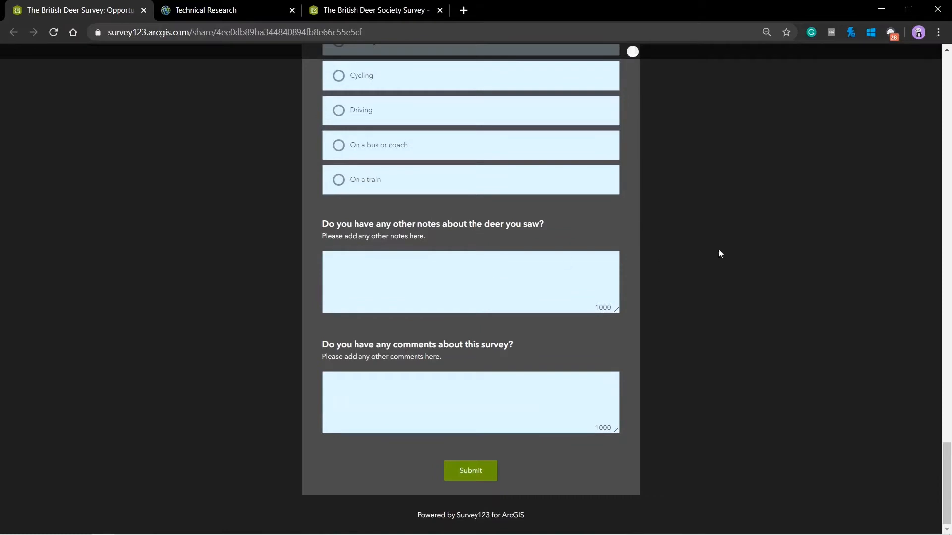
# Enter the note 'The deer noticed me and ran away.' and submit the sighting
pyautogui.click(468, 269)
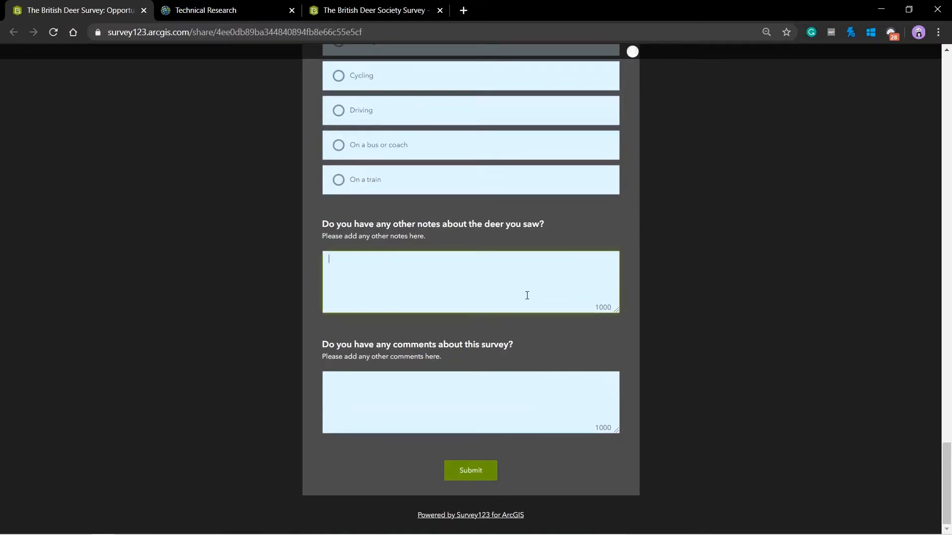
pyautogui.write('The deer noticed me,')
pyautogui.press('BackSpace')
pyautogui.write('ran away.')
pyautogui.scroll(1, 527, 295)
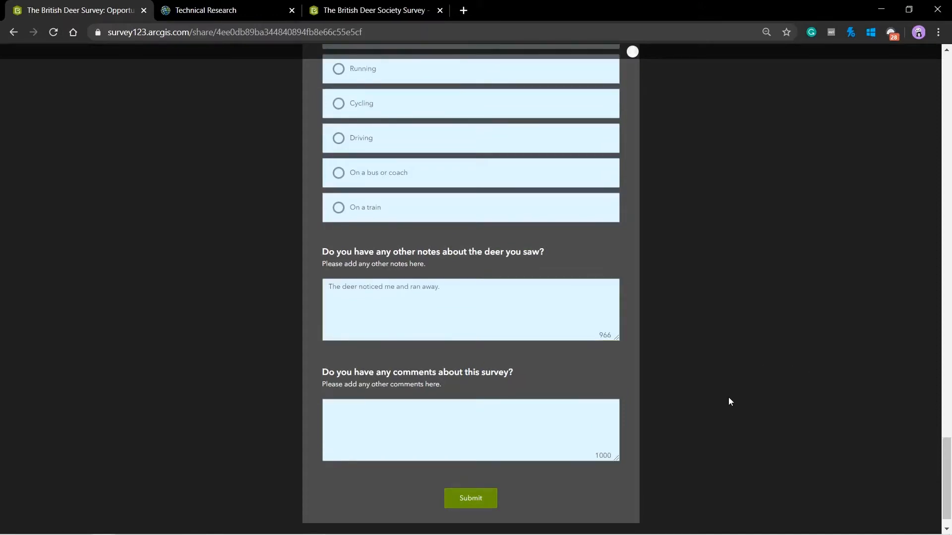
pyautogui.click(477, 498)
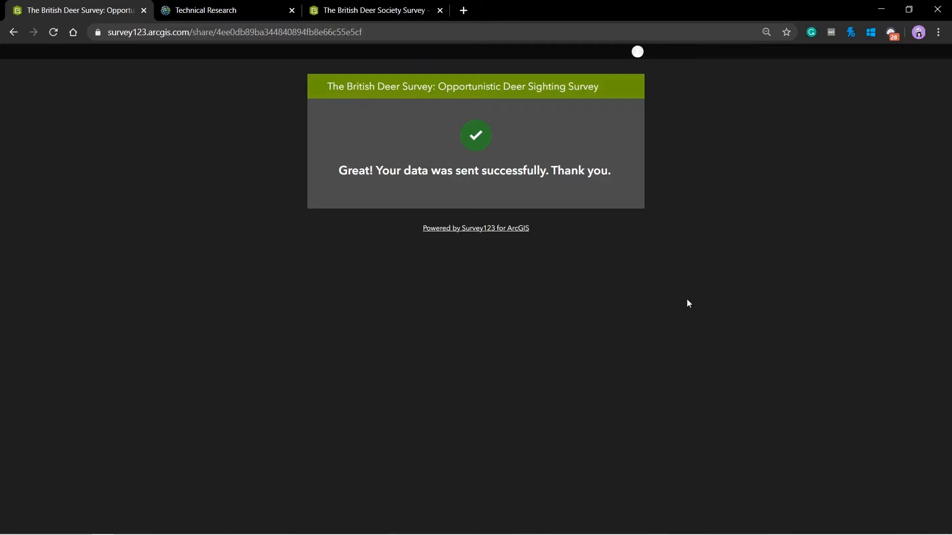
# Launch Survey123 from the Technical Research home page's app launcher
pyautogui.hotkey('ctrl', 'Tab')
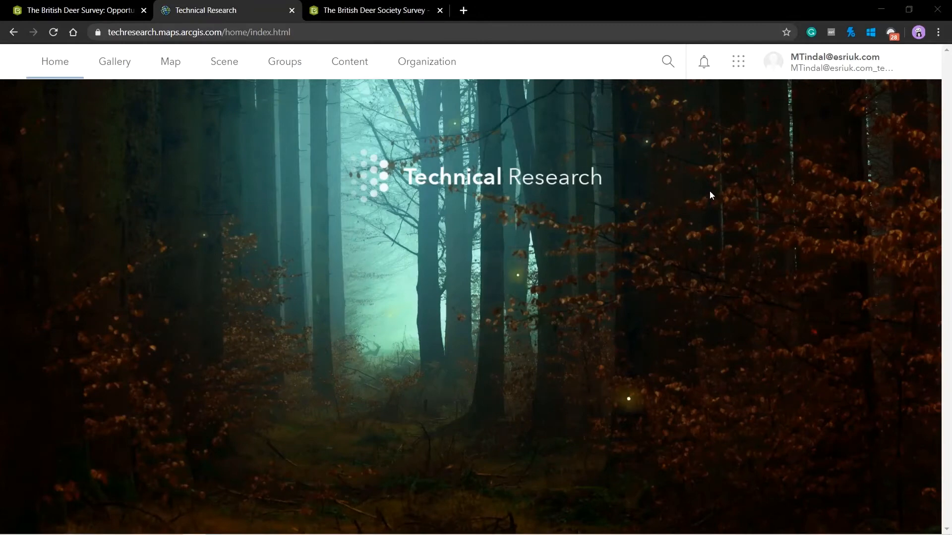
pyautogui.click(738, 63)
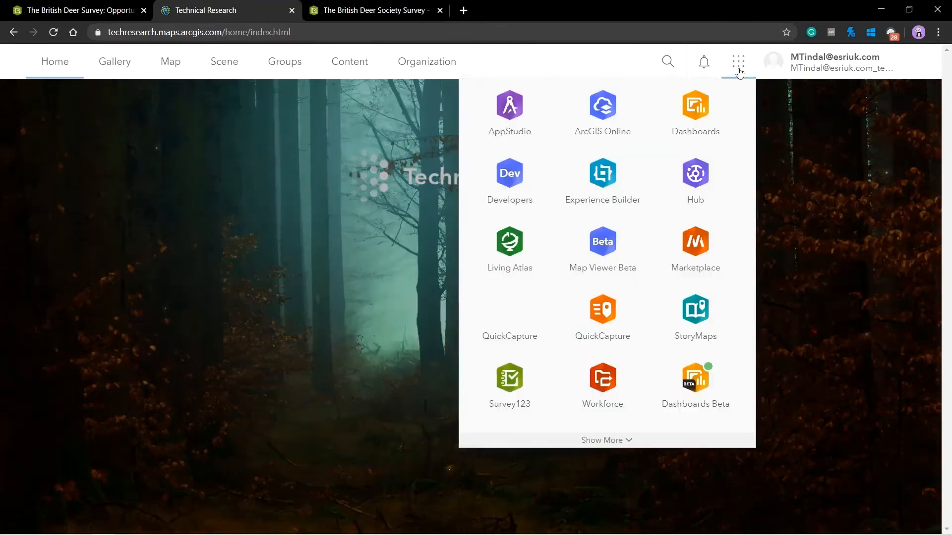
pyautogui.click(512, 383)
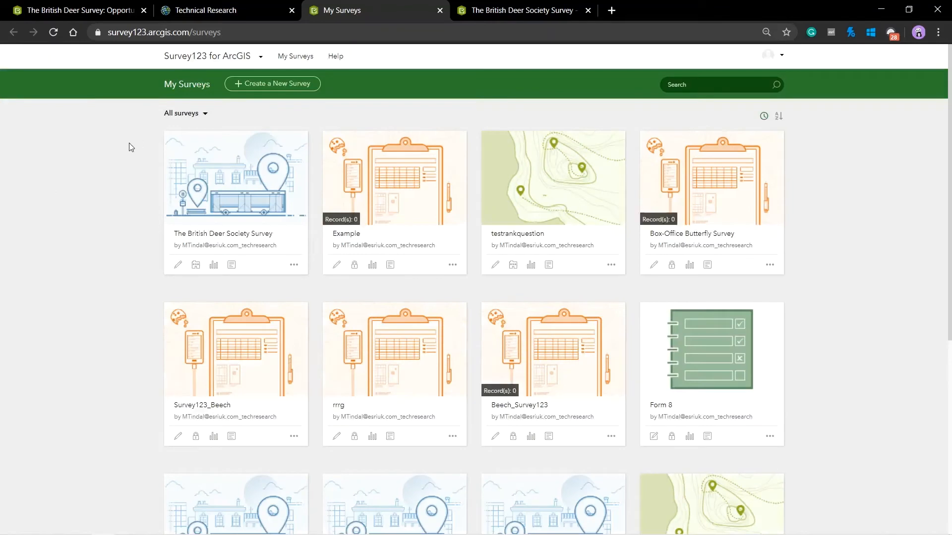
# Create a new survey named 'Test' with the description 'test'
pyautogui.click(254, 84)
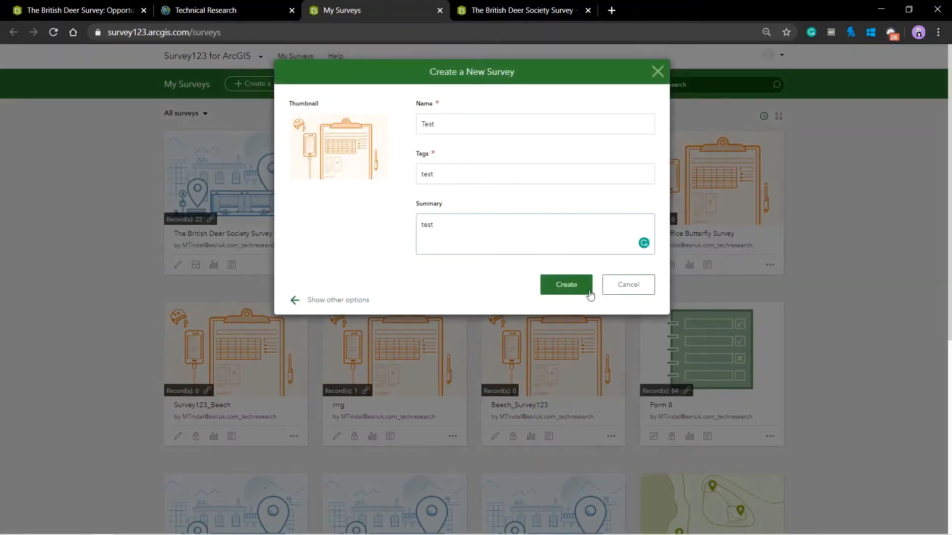
pyautogui.click(568, 285)
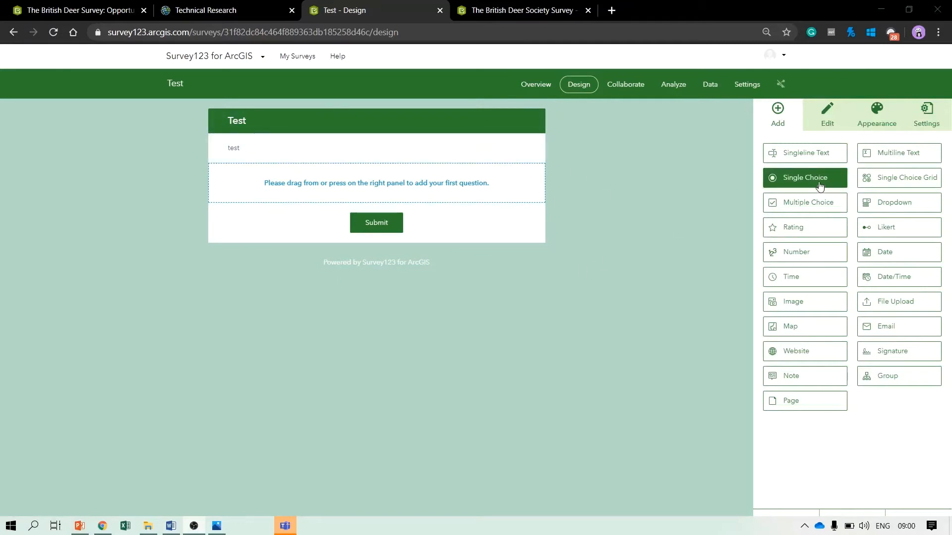
# Add a Single Choice question and batch-edit its choices to Yes and No
pyautogui.moveTo(816, 181); pyautogui.dragTo(234, 201)
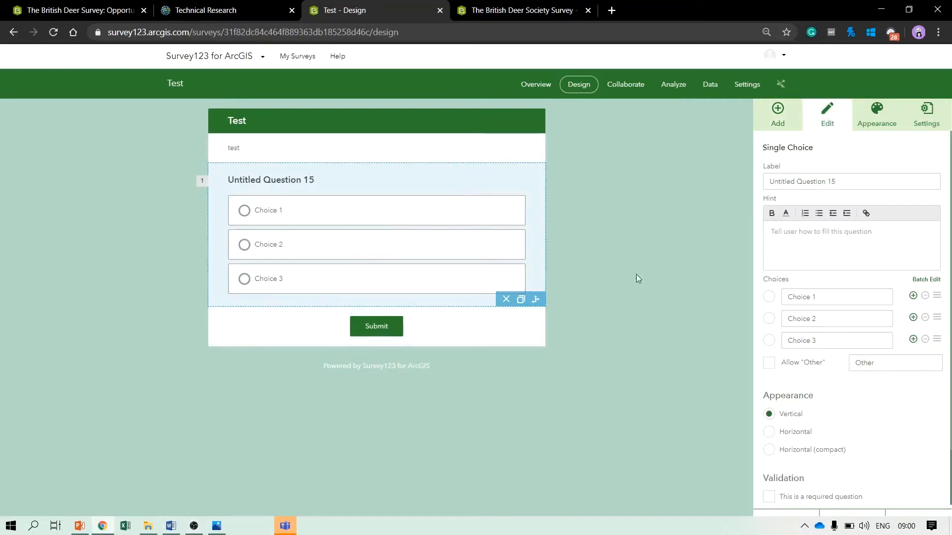
pyautogui.tripleClick(845, 180)
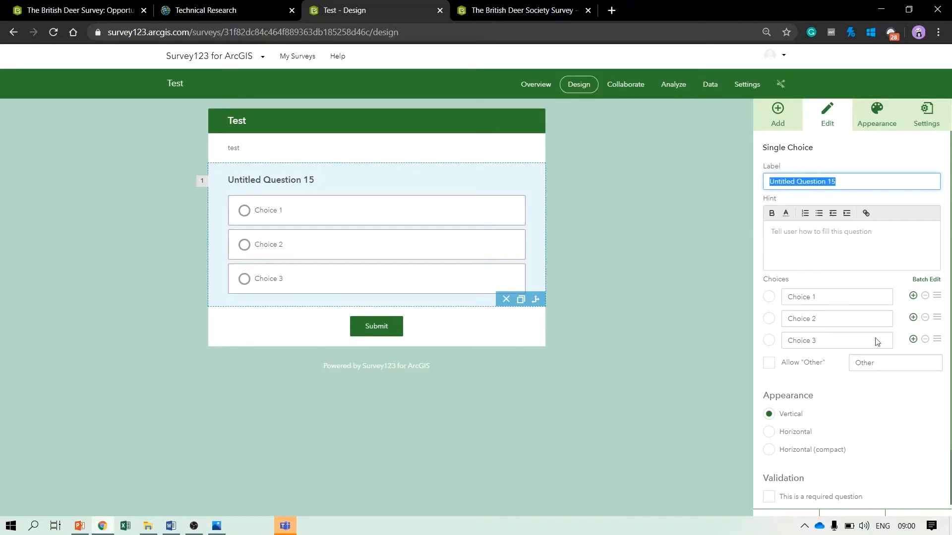
pyautogui.click(836, 299)
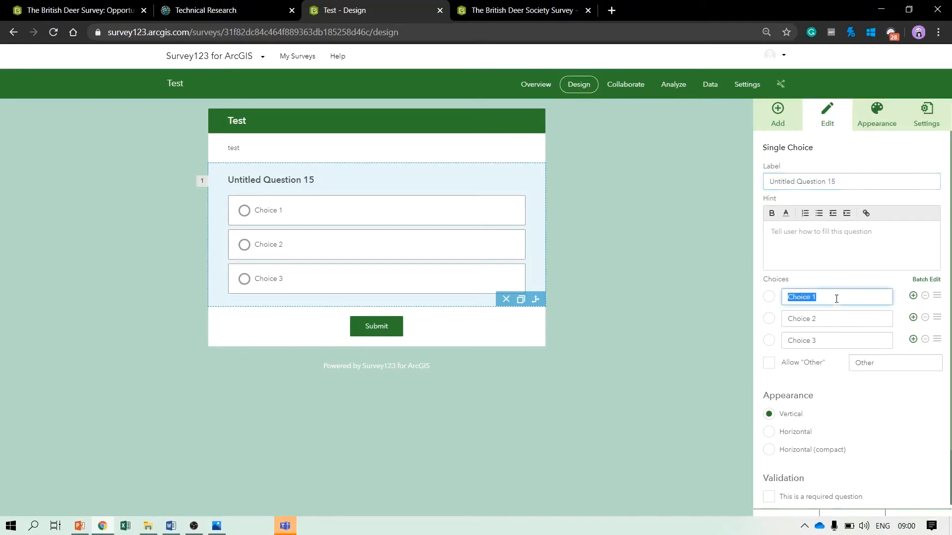
pyautogui.click(925, 280)
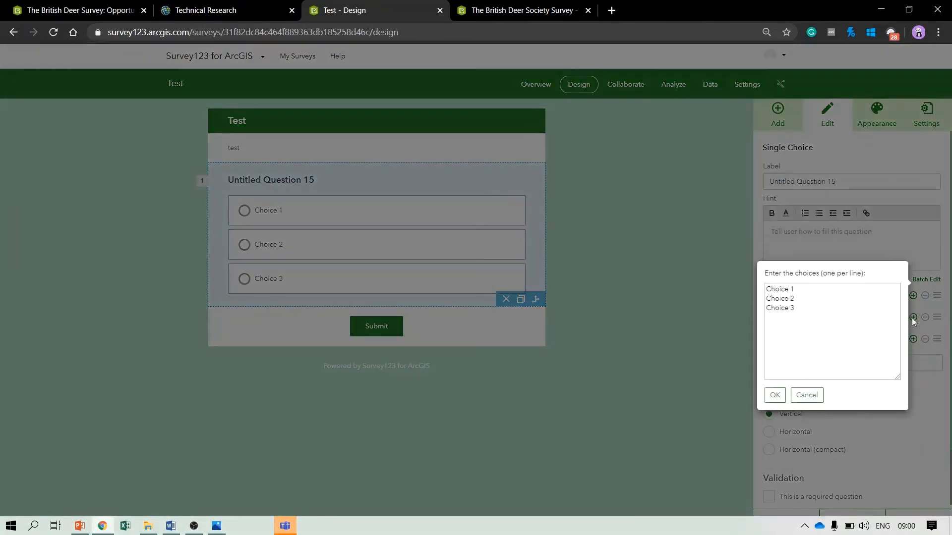
pyautogui.moveTo(831, 330); pyautogui.dragTo(725, 282)
pyautogui.press('BackSpace')
pyautogui.write('Y')
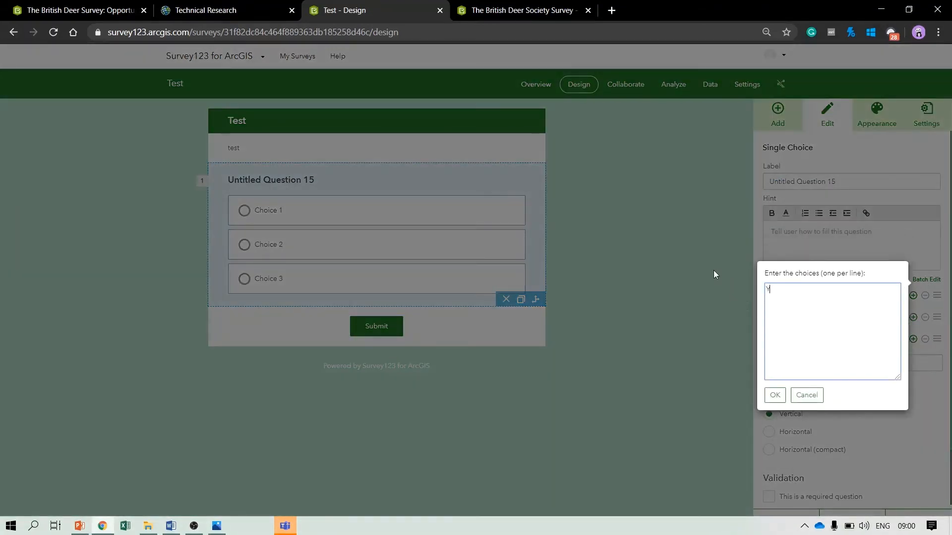
pyautogui.write('es No')
pyautogui.click(775, 395)
# Try the Horizontal and Horizontal (compact) choice layouts for the question
pyautogui.scroll(-1, 781, 427)
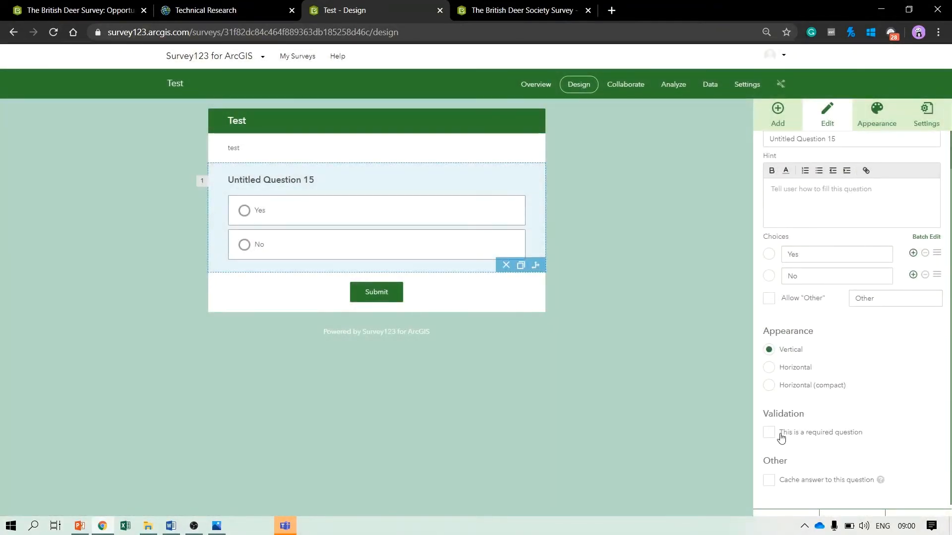
pyautogui.click(769, 368)
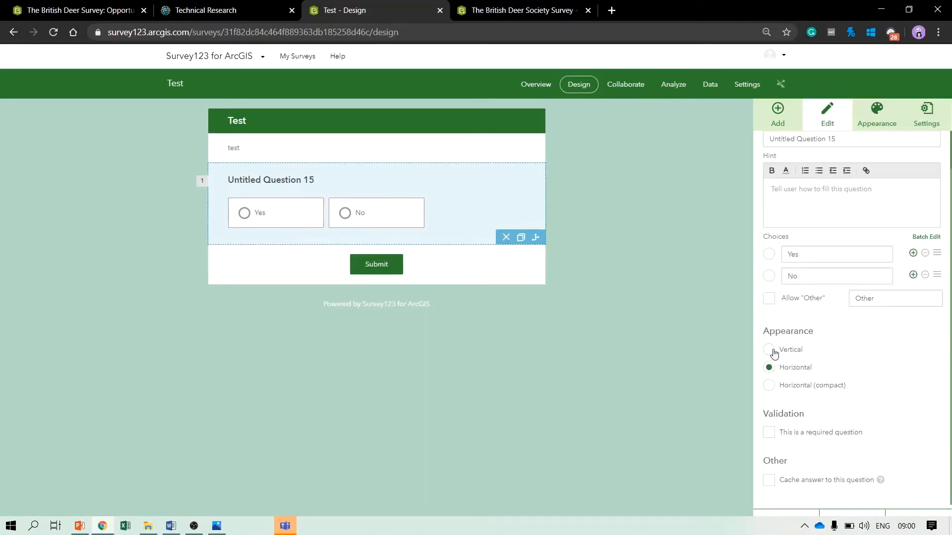
pyautogui.click(769, 350)
pyautogui.click(773, 390)
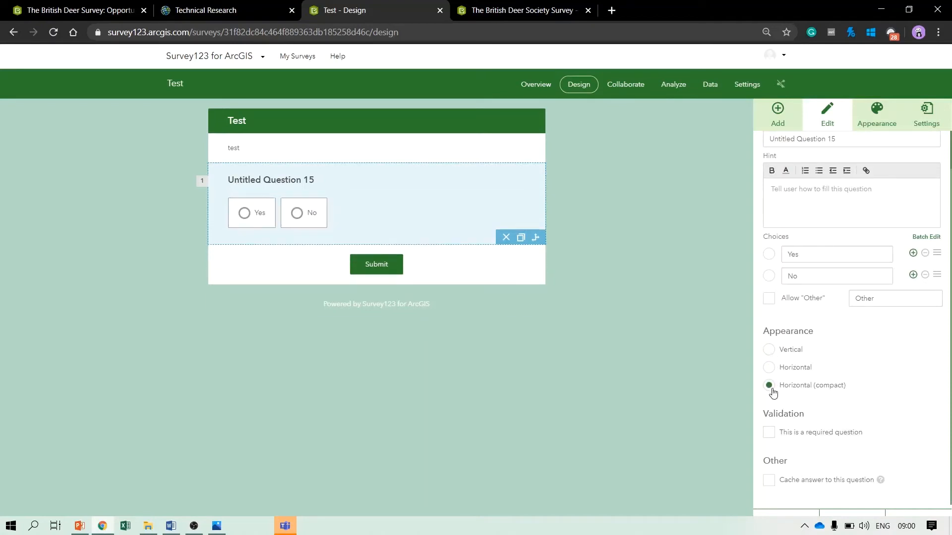
pyautogui.click(769, 368)
# Set the Yes/No question's appearance to Vertical and mark it required, with answer caching left off
pyautogui.click(770, 351)
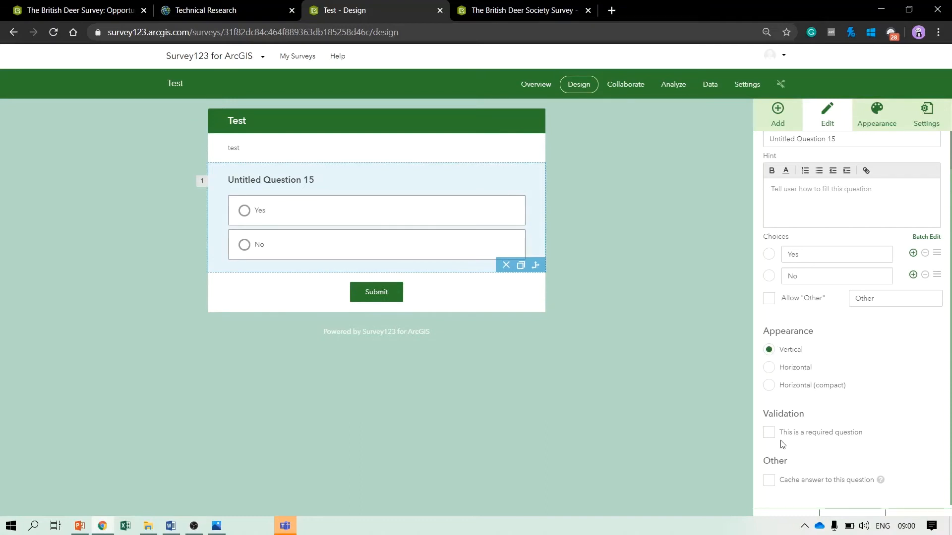
pyautogui.click(769, 433)
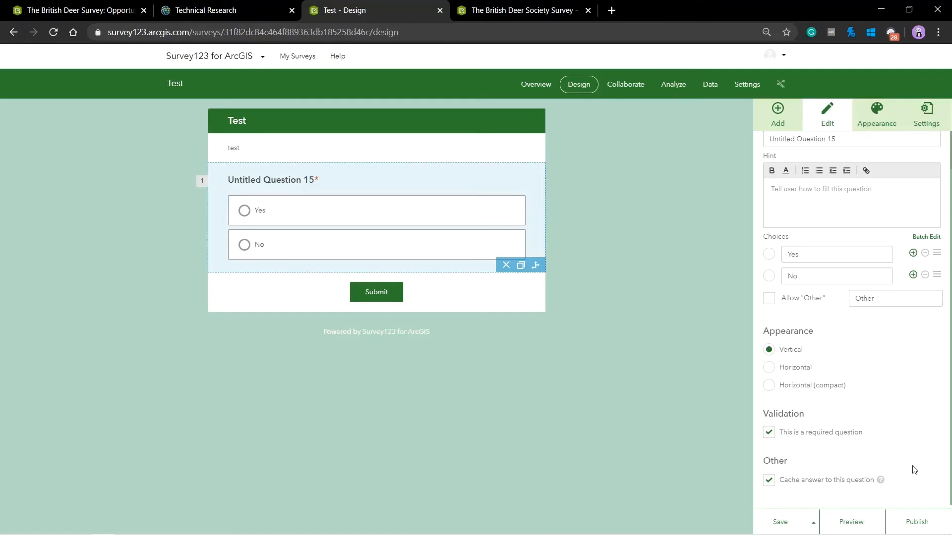
pyautogui.click(770, 482)
# Try the seashell, rock-arch, mountain-sunset and rocky-coast themes, then settle on plain light blue
pyautogui.click(883, 113)
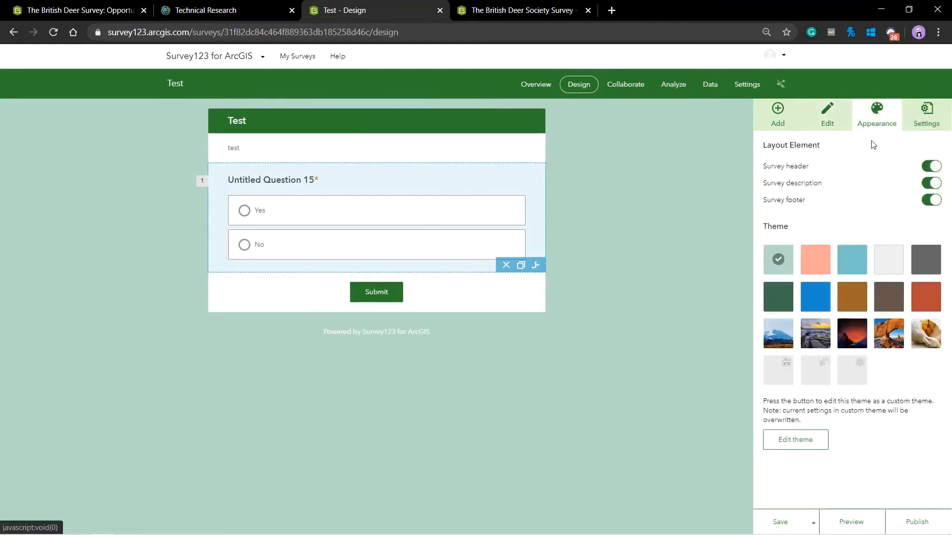
pyautogui.click(851, 260)
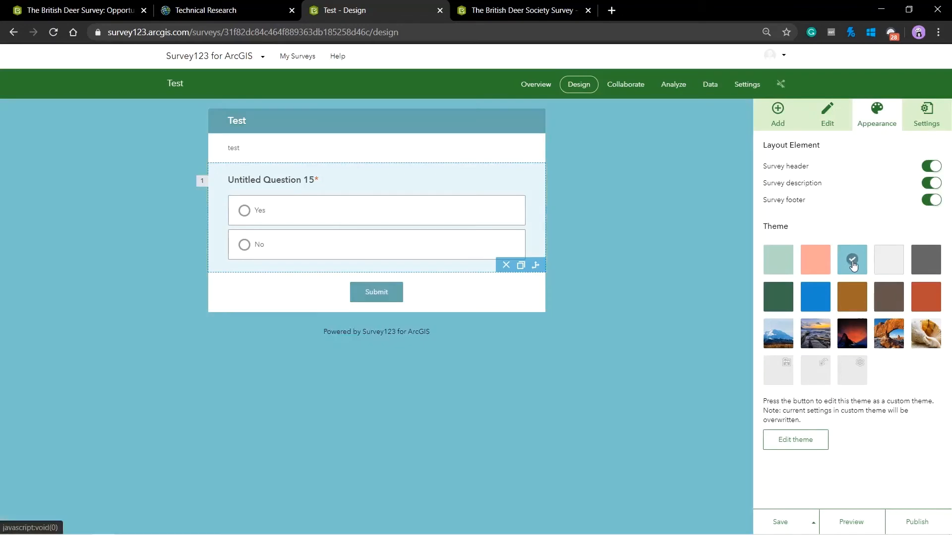
pyautogui.click(926, 339)
pyautogui.click(889, 335)
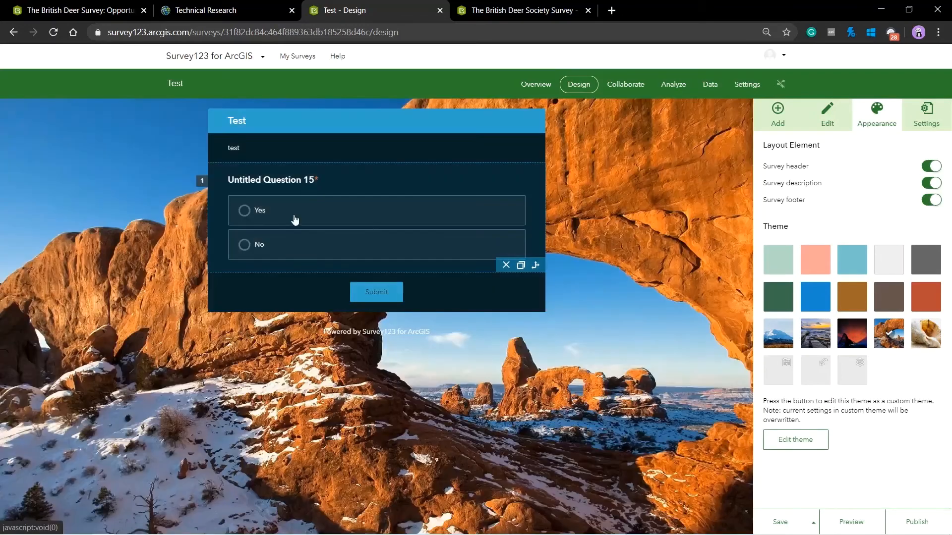
pyautogui.click(860, 336)
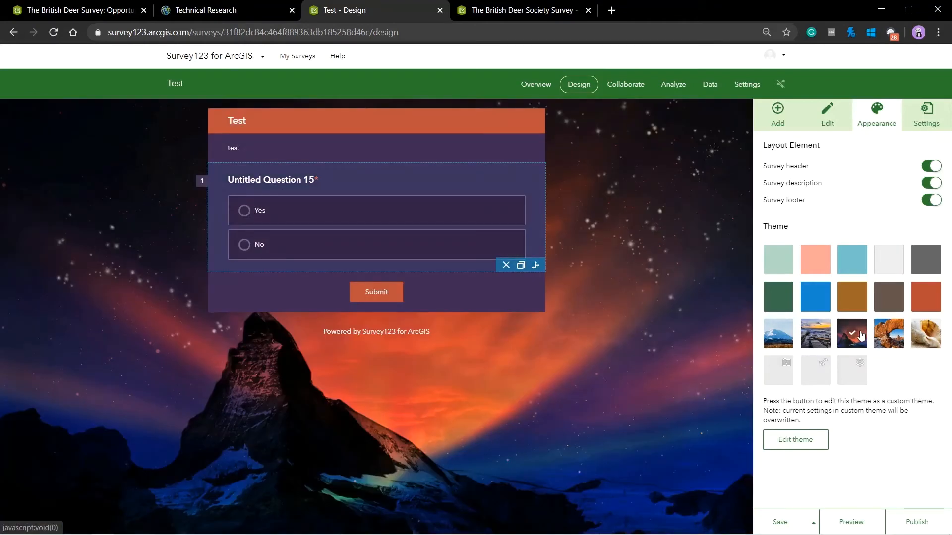
pyautogui.click(815, 333)
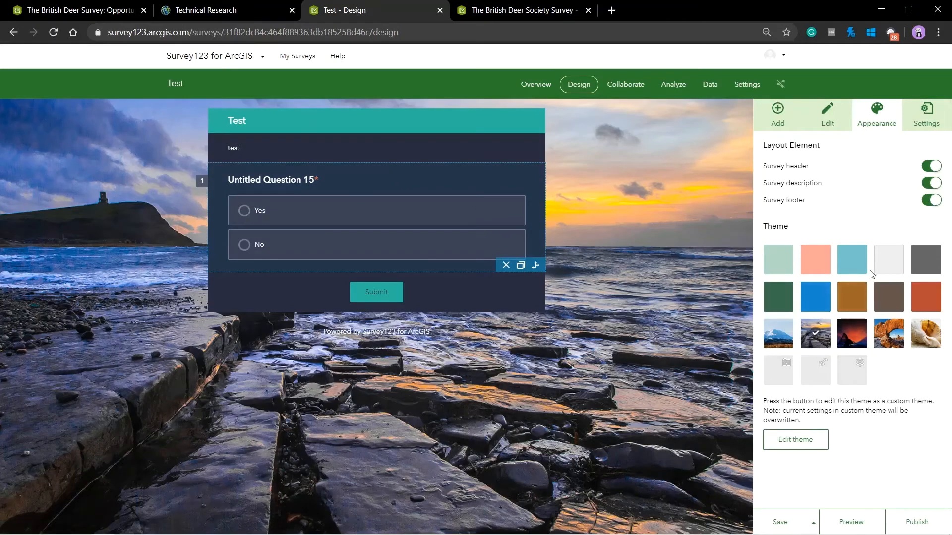
pyautogui.click(855, 266)
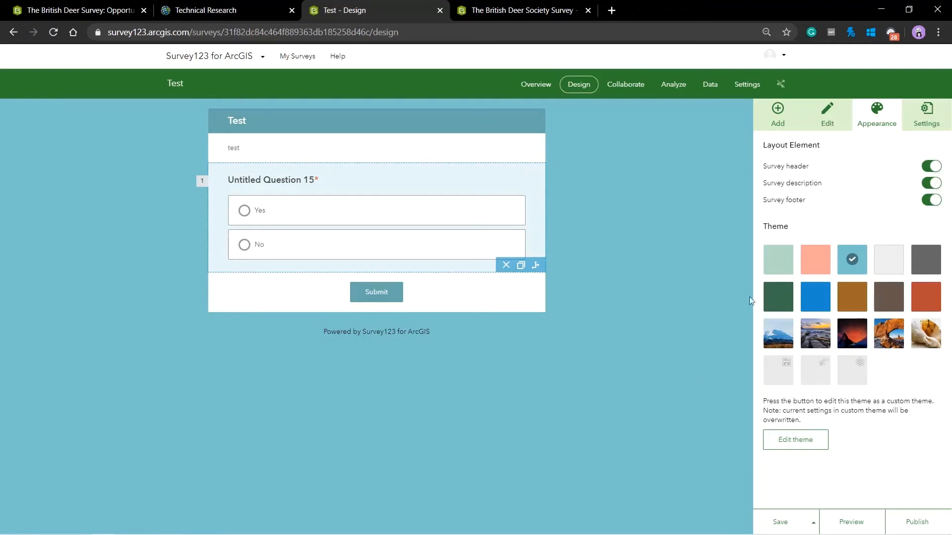
# Turn the Thank You Screen preview on to view the message, then switch it off
pyautogui.click(932, 119)
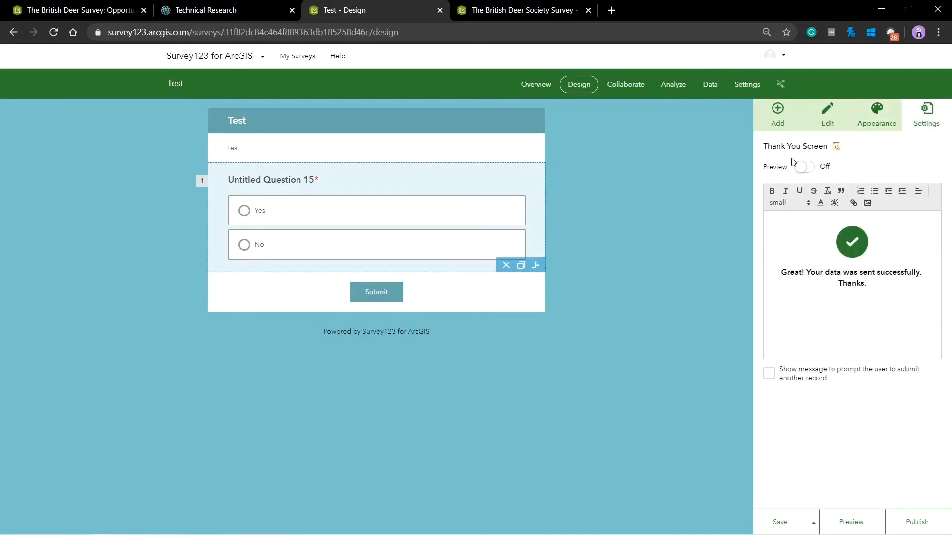
pyautogui.click(804, 168)
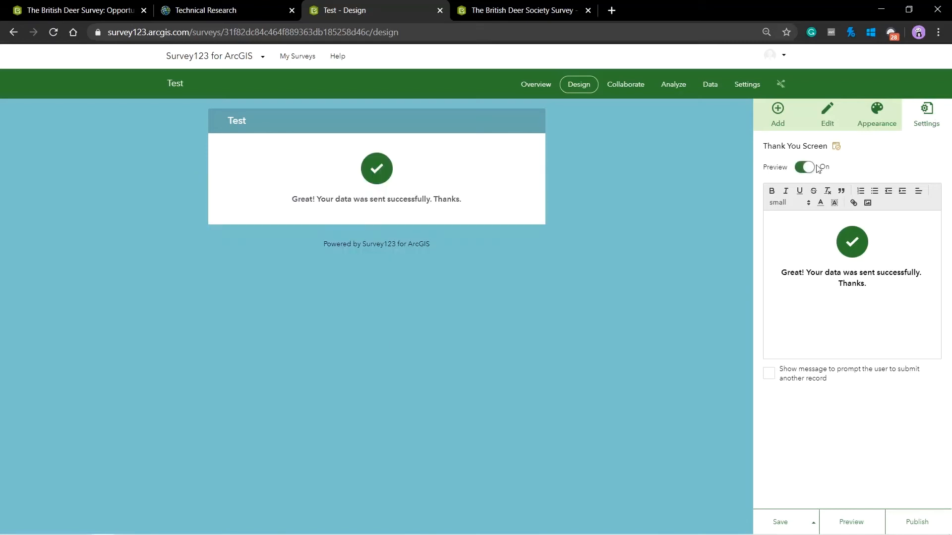
pyautogui.click(807, 169)
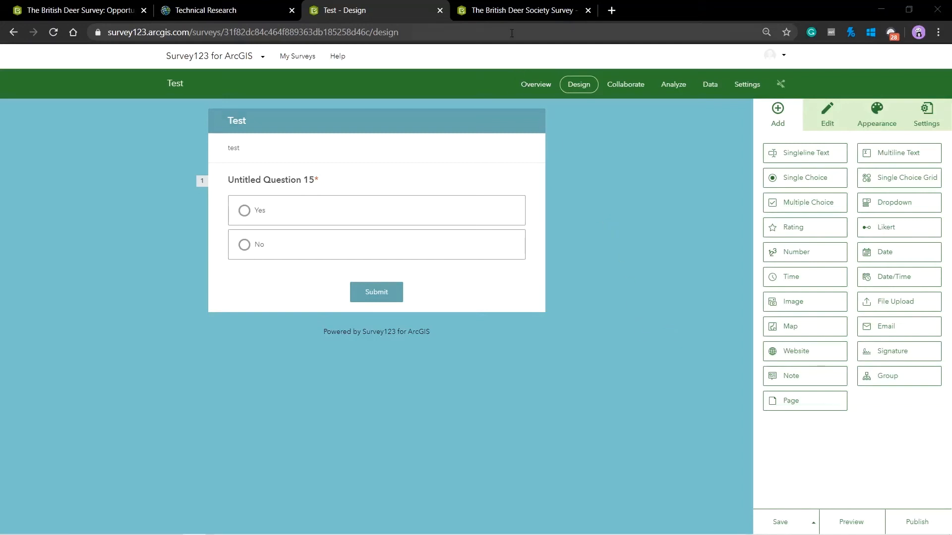
# Switch to the British Deer Society Survey design and select question 1 to view its rules
pyautogui.click(514, 10)
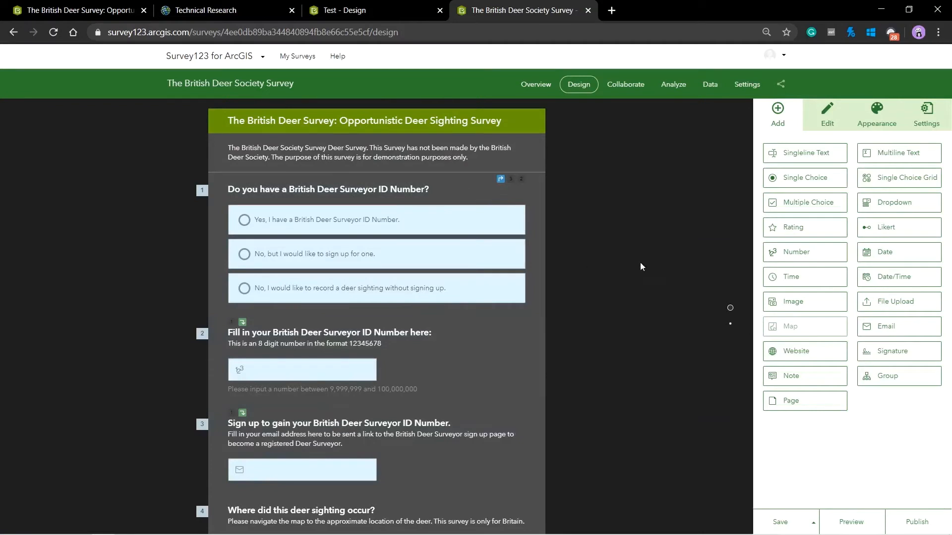
pyautogui.moveTo(808, 203); pyautogui.dragTo(833, 316)
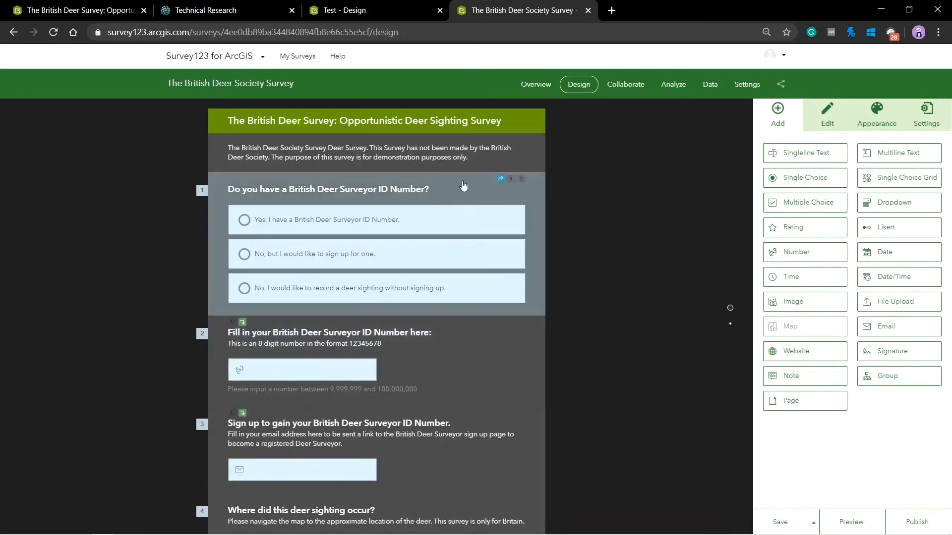
pyautogui.click(463, 186)
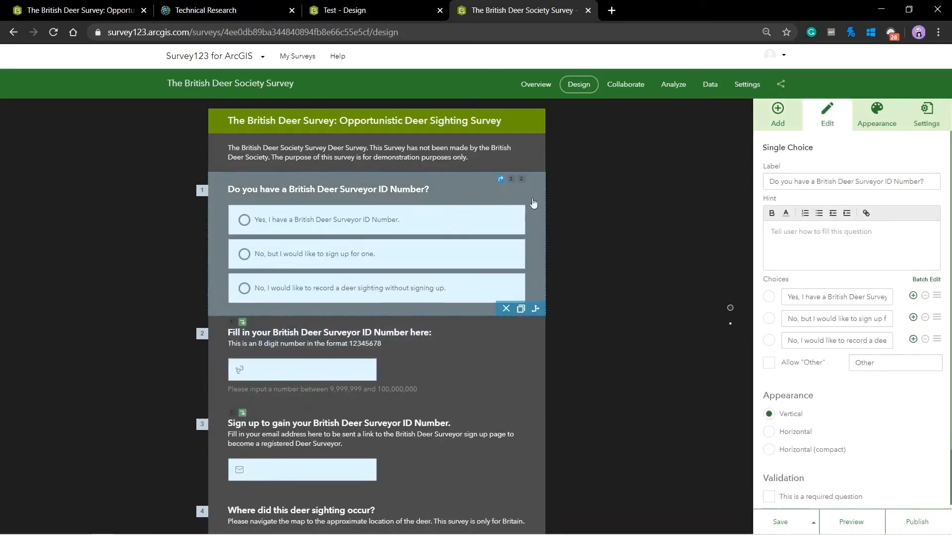
pyautogui.click(538, 310)
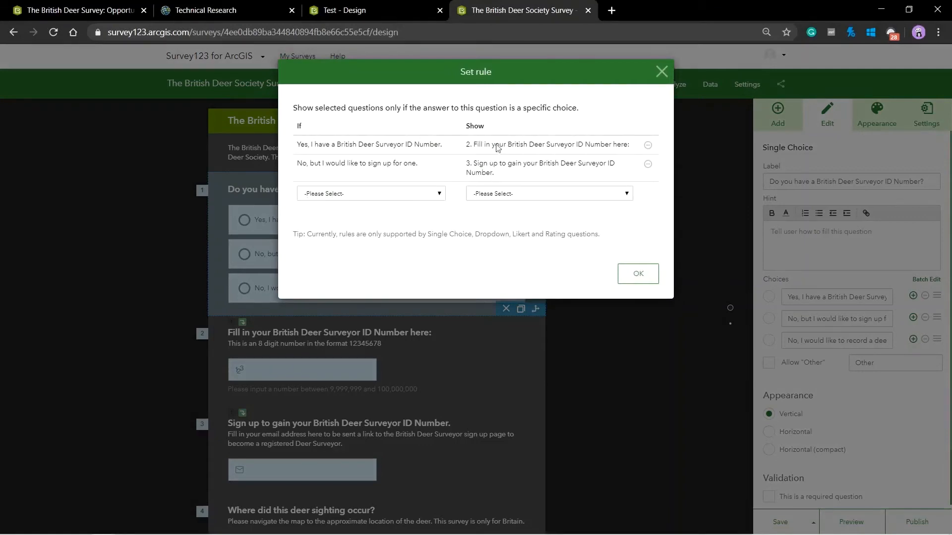
pyautogui.click(638, 275)
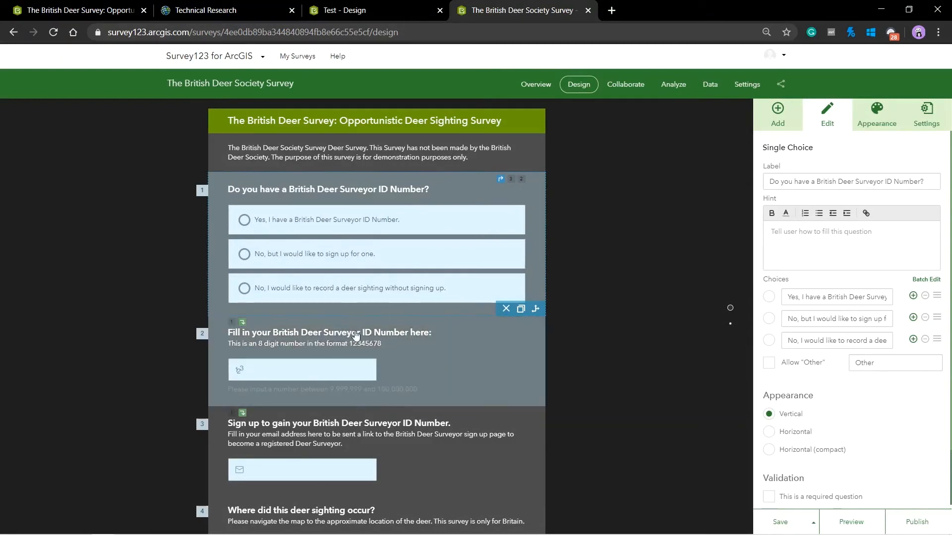
# Inspect question 1's If/Show rules: Yes reveals question 2, sign-up reveals question 3
pyautogui.click(536, 310)
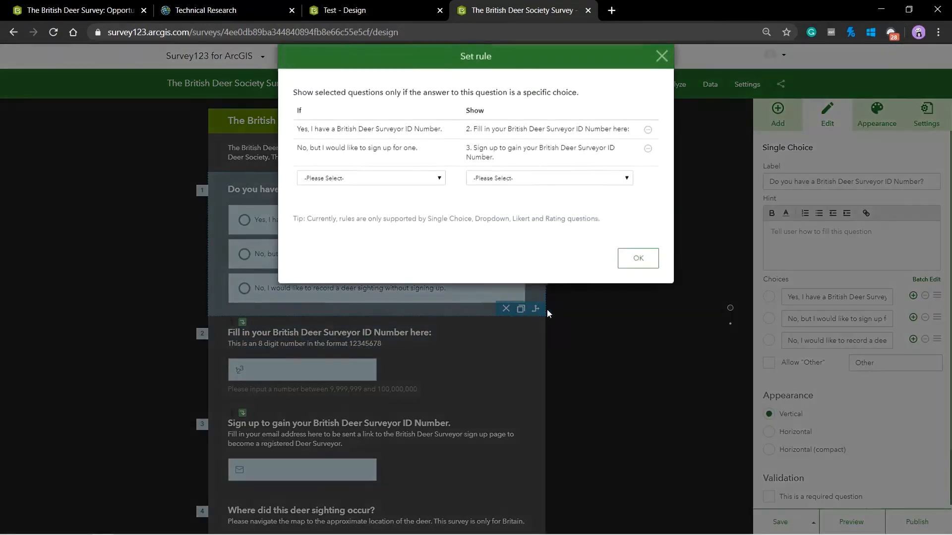
pyautogui.click(409, 198)
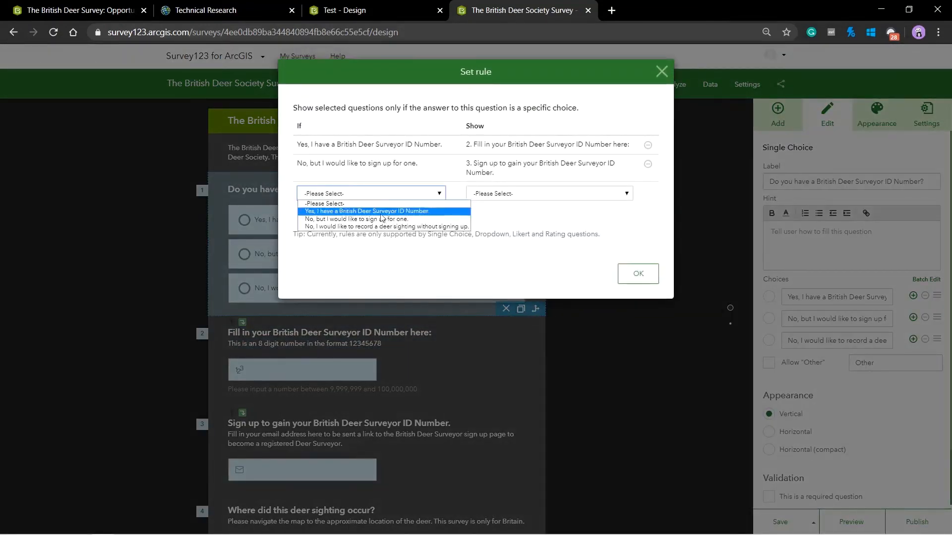
pyautogui.click(565, 195)
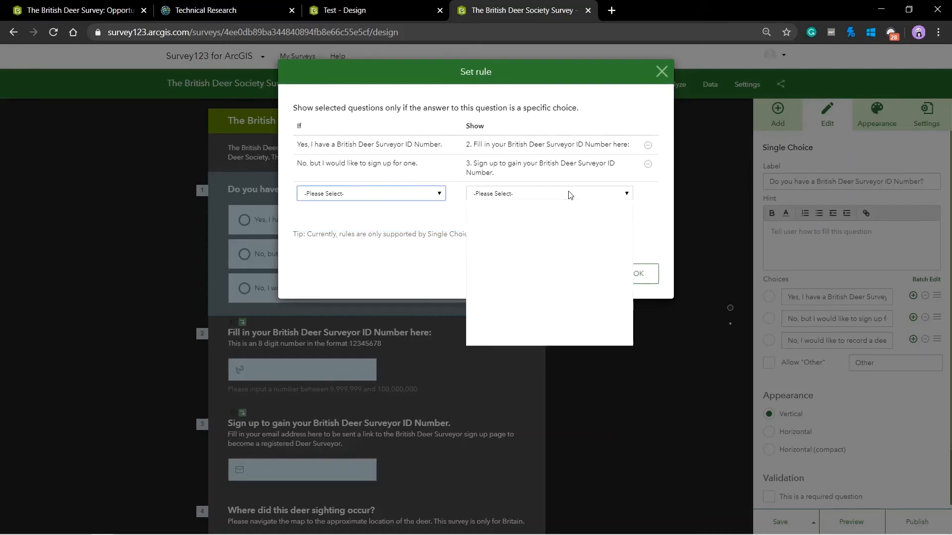
pyautogui.click(604, 195)
pyautogui.click(605, 197)
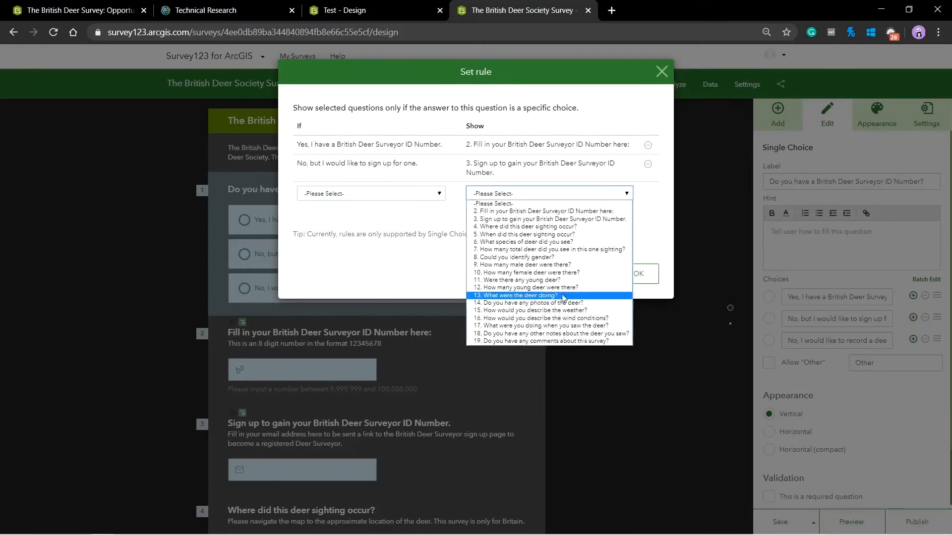
pyautogui.click(623, 194)
pyautogui.click(624, 196)
pyautogui.click(653, 282)
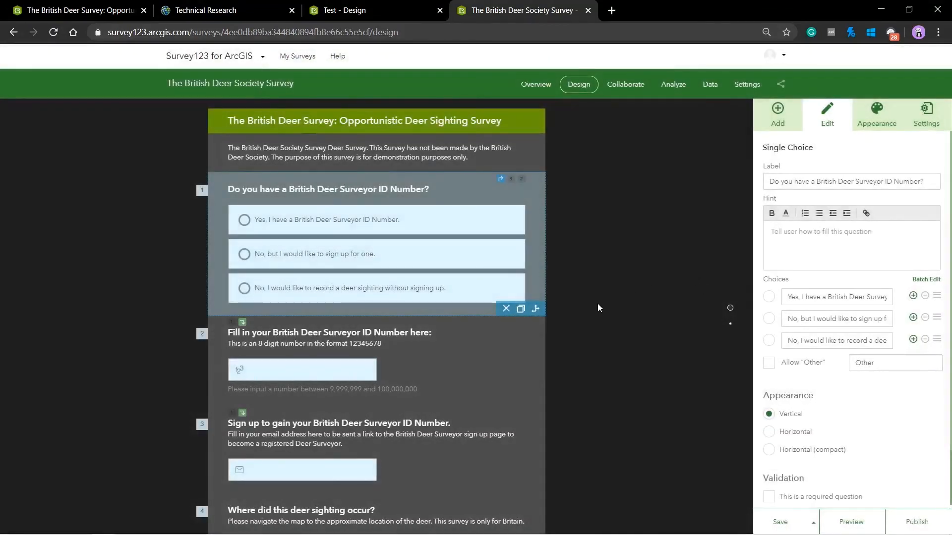
# Copy question 1, delete the duplicate, then show the Collaborate page's submitter permissions
pyautogui.click(521, 310)
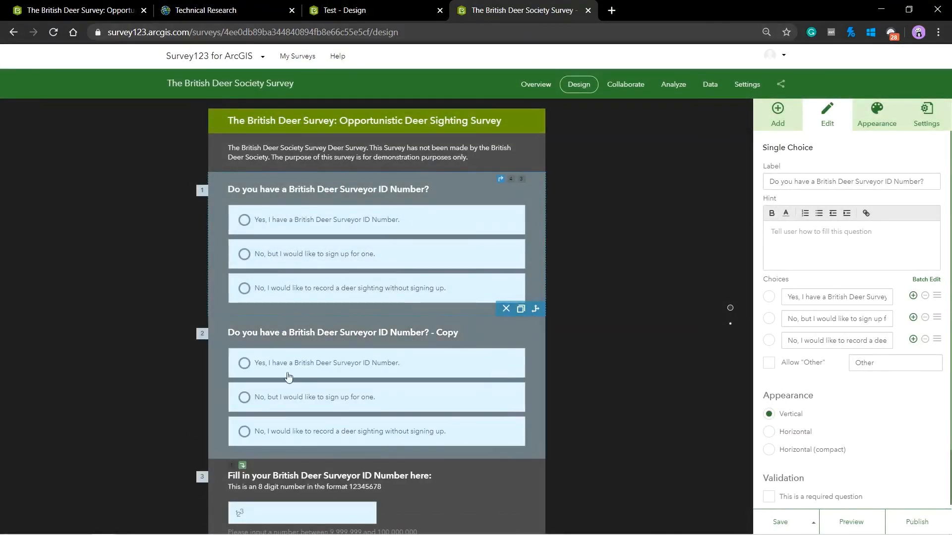
pyautogui.click(502, 320)
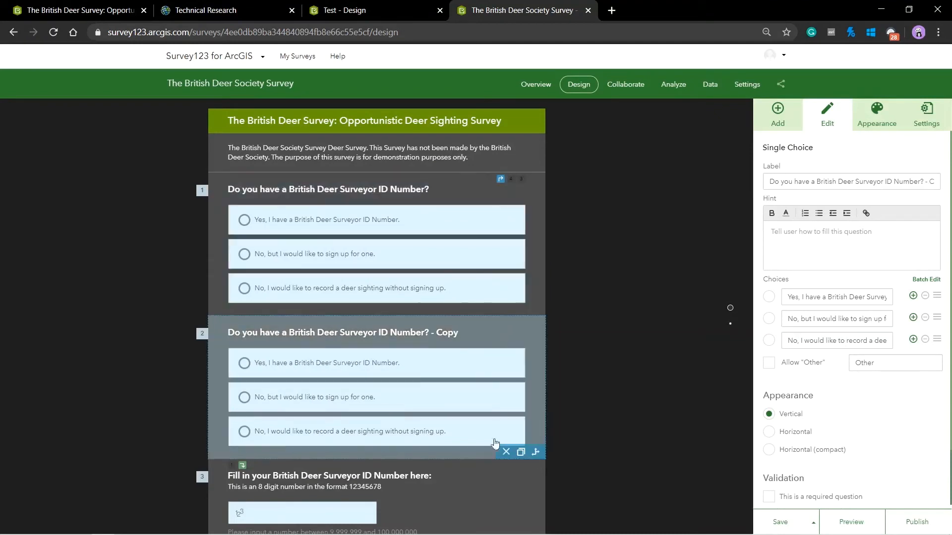
pyautogui.click(506, 451)
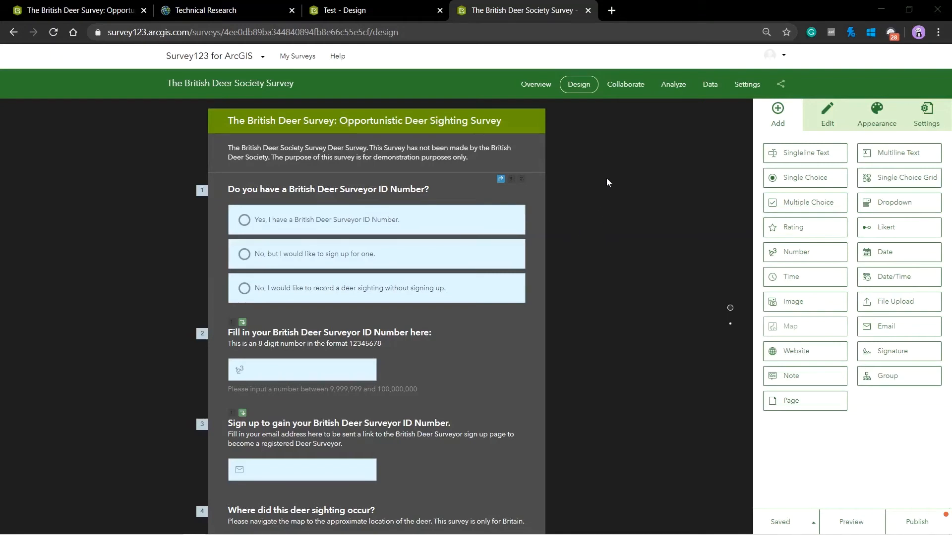
pyautogui.click(638, 87)
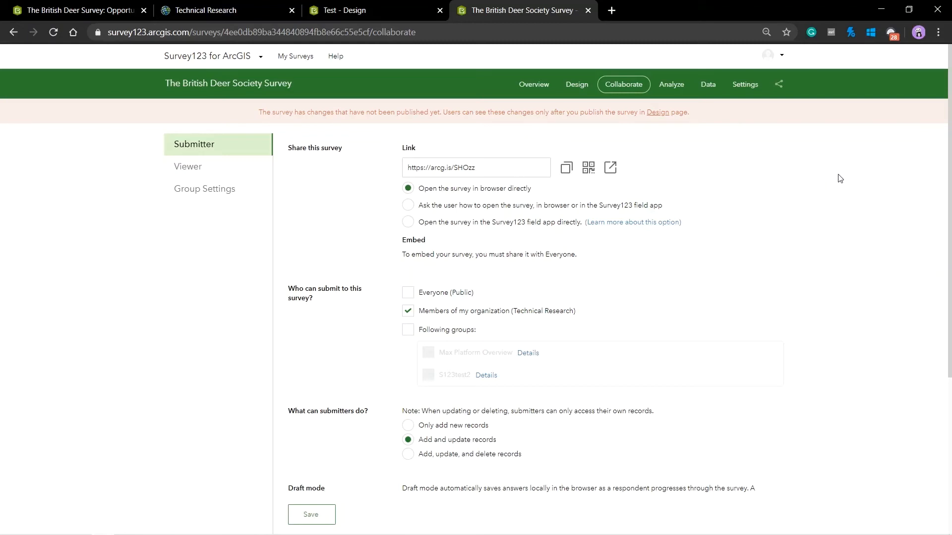
pyautogui.click(408, 296)
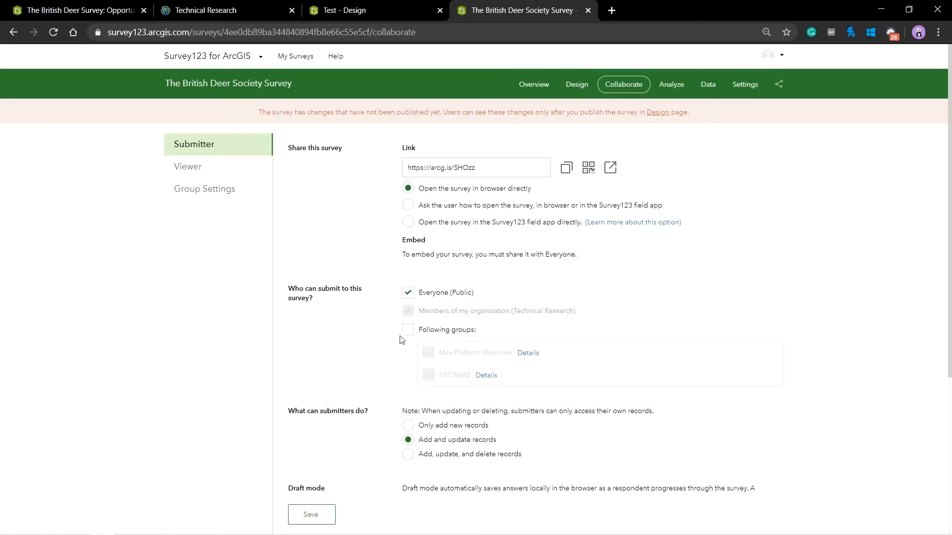
pyautogui.scroll(-3, 782, 259)
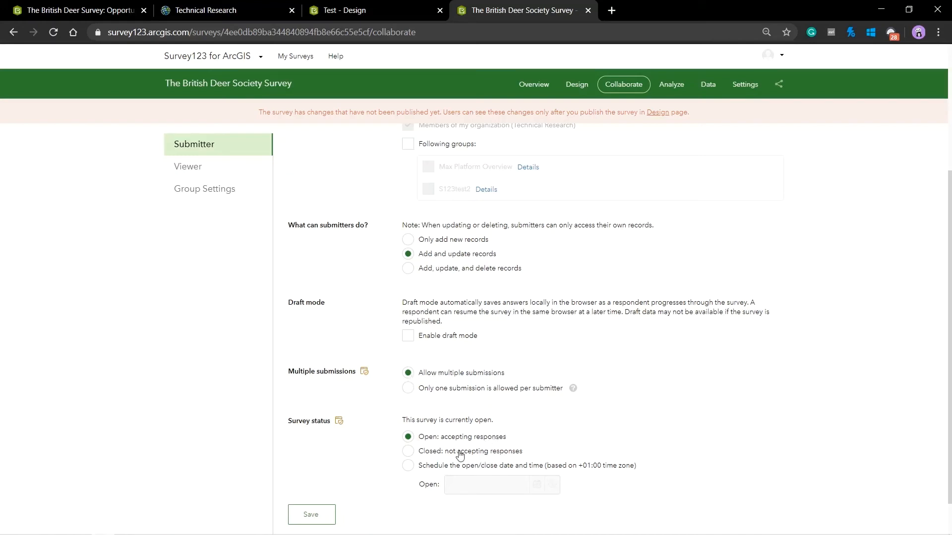
pyautogui.scroll(4, 867, 383)
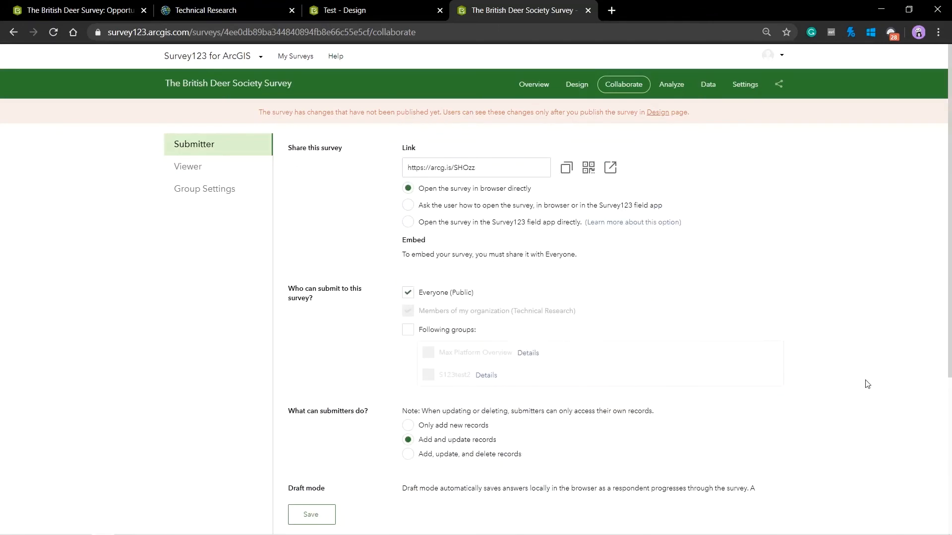
pyautogui.click(407, 292)
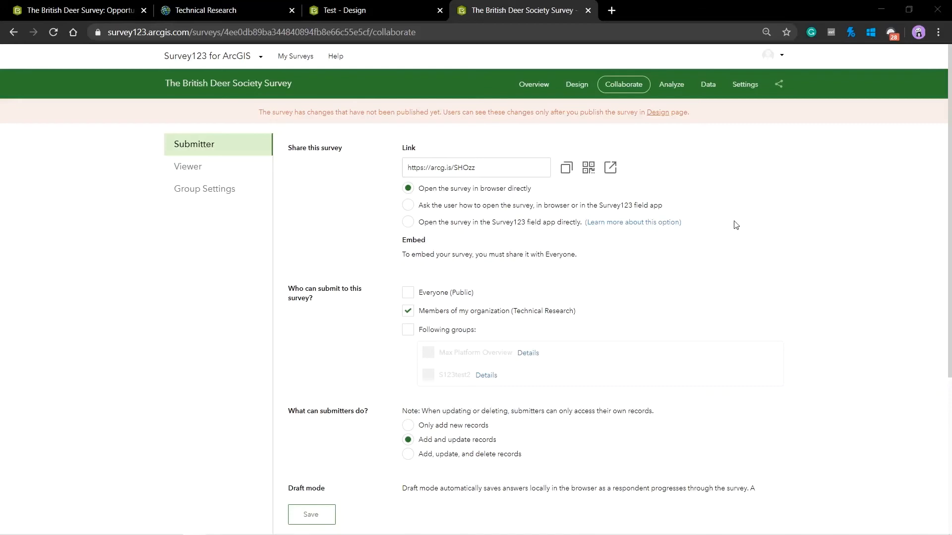
pyautogui.click(749, 85)
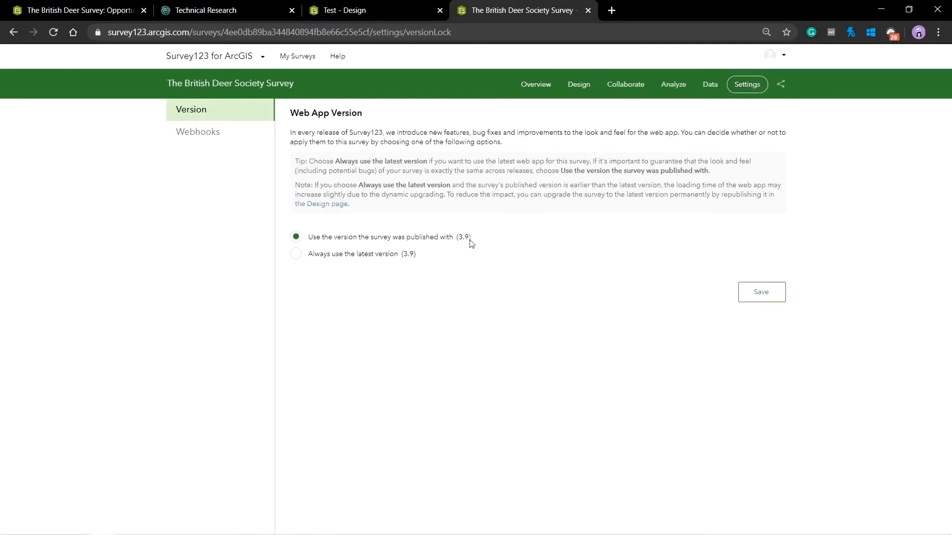
# Check the Webhooks settings, then view the Overview showing 22 records from 4 participants
pyautogui.click(197, 139)
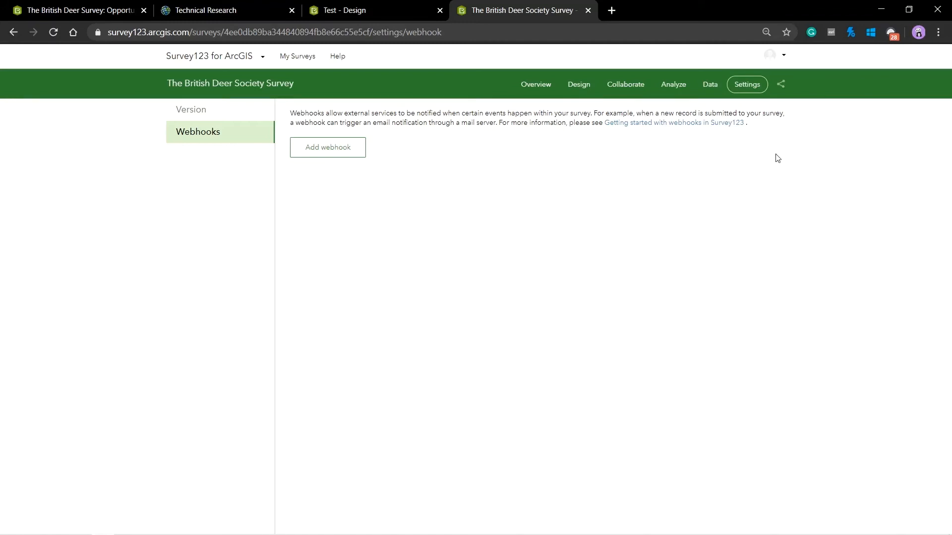
pyautogui.click(536, 91)
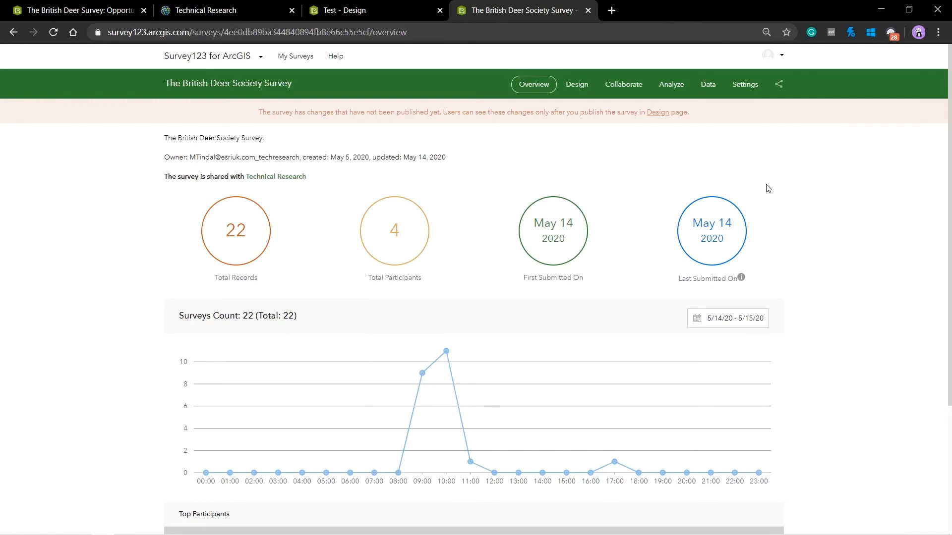
# Show all 22 deer survey responses on the Data page's UK map and table
pyautogui.click(709, 85)
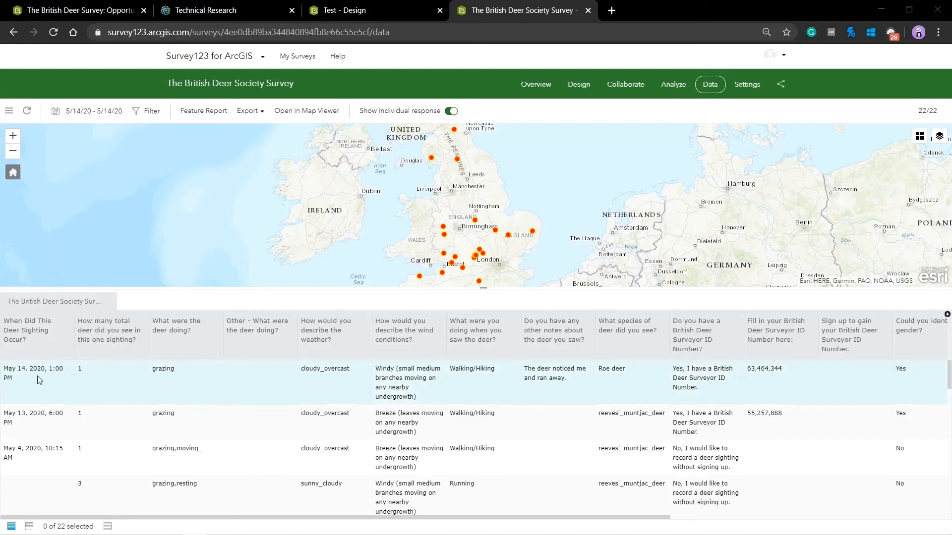
pyautogui.scroll(-10, 218, 406)
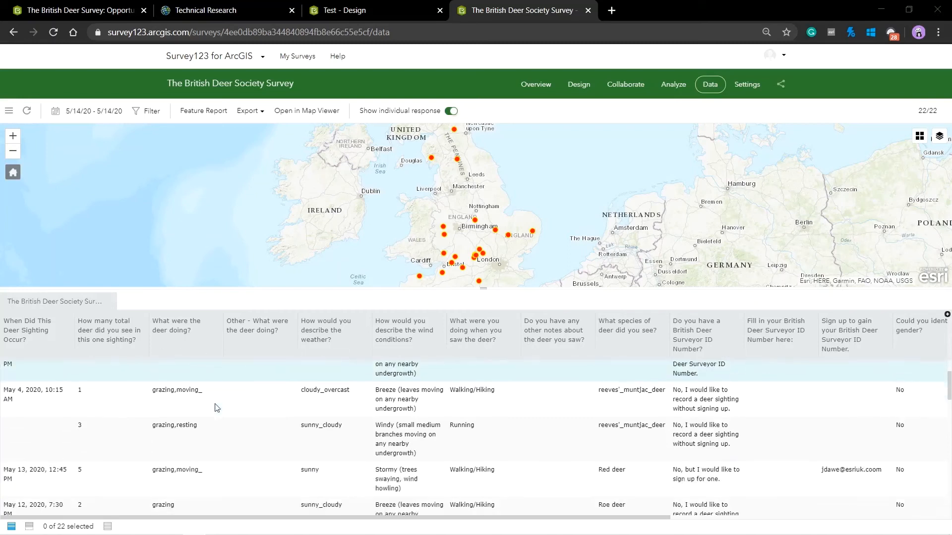
pyautogui.scroll(-5, 230, 392)
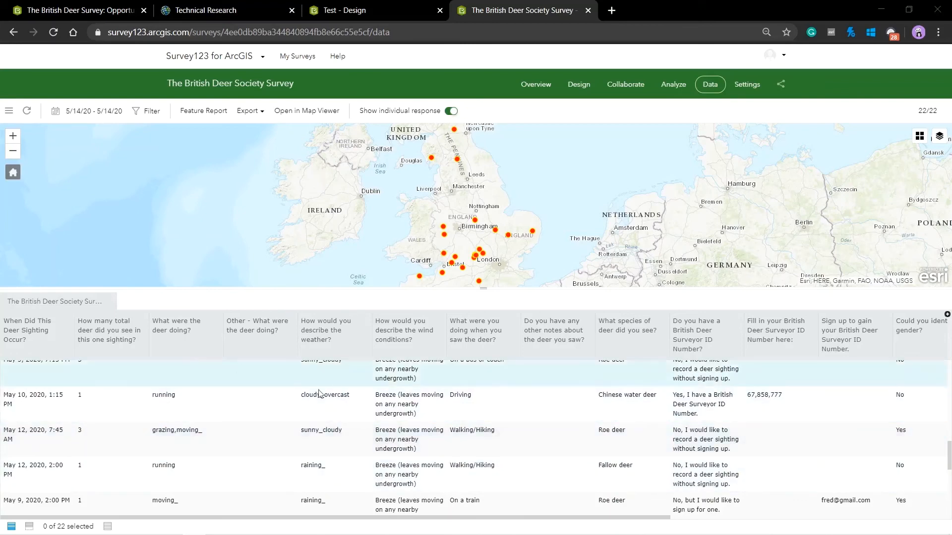
pyautogui.click(257, 115)
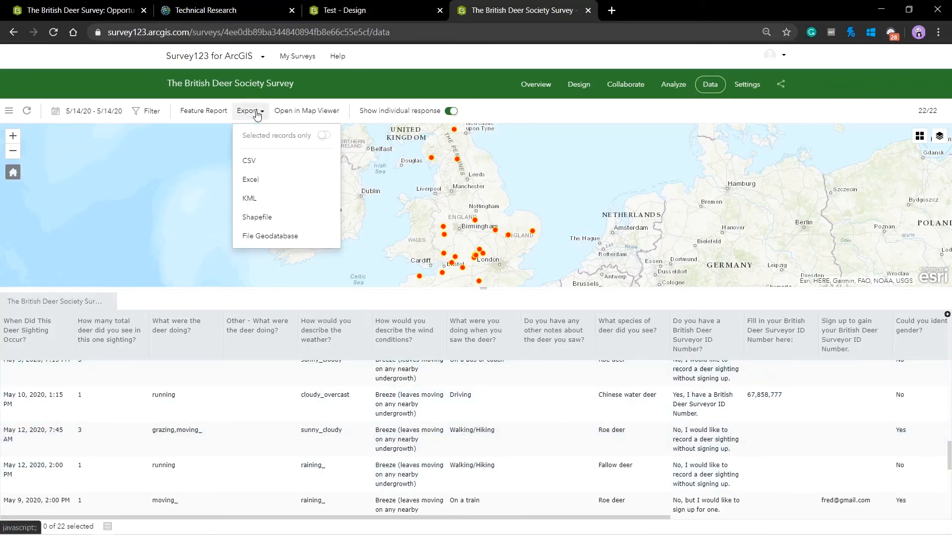
pyautogui.click(262, 114)
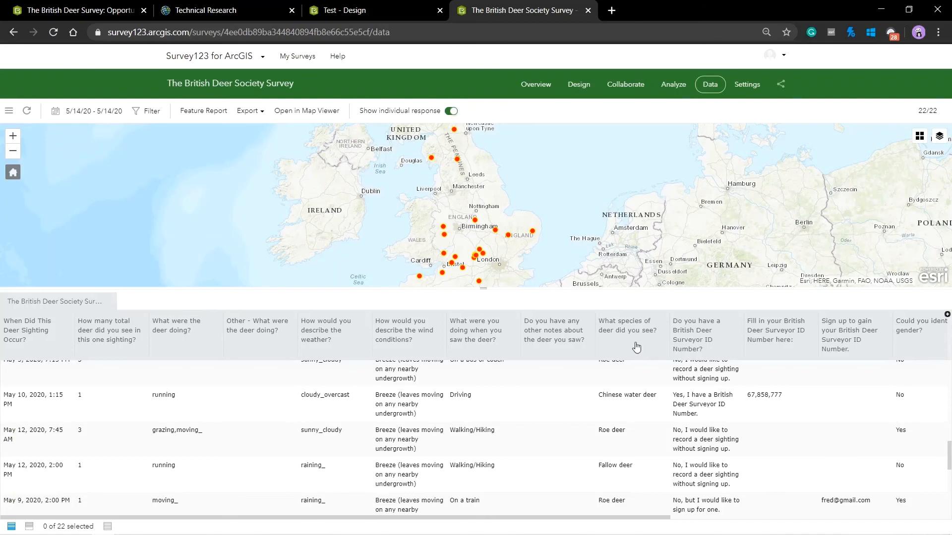
pyautogui.click(680, 87)
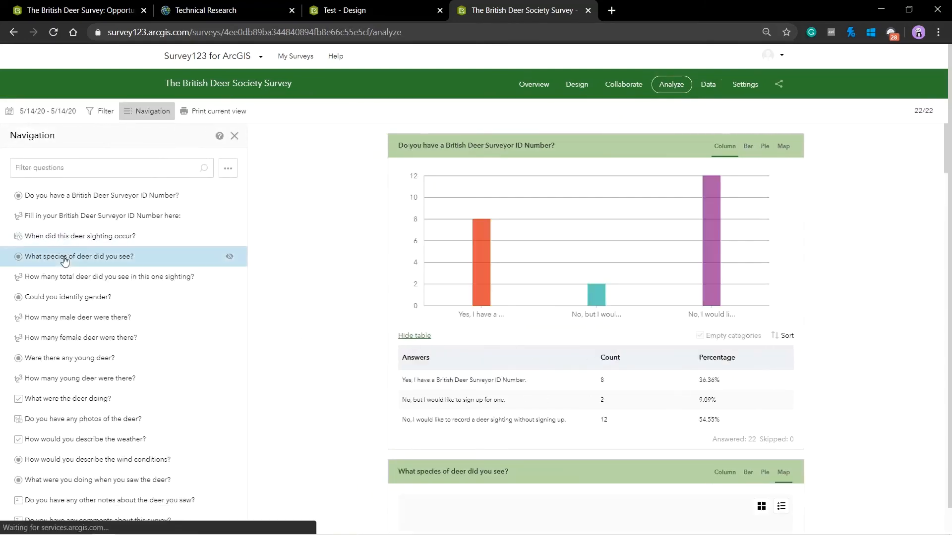
pyautogui.click(65, 258)
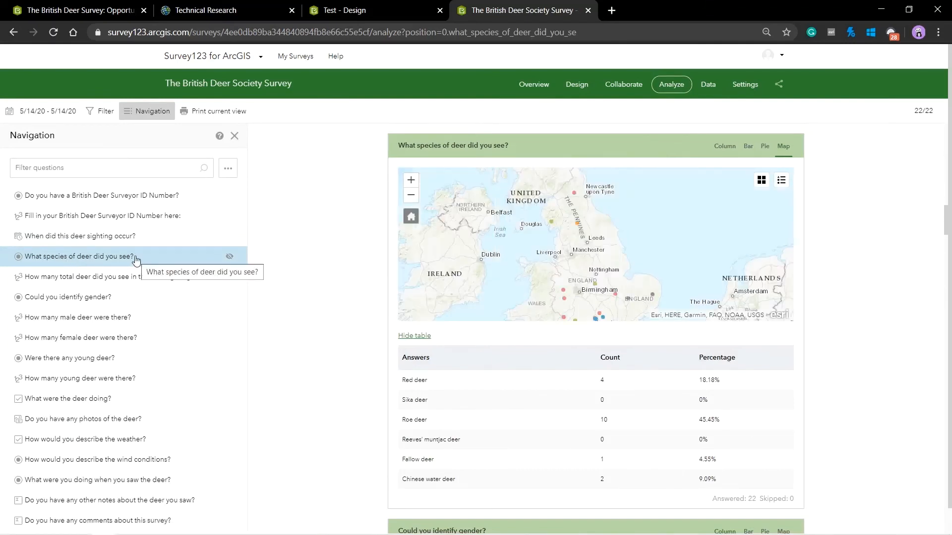
pyautogui.click(732, 151)
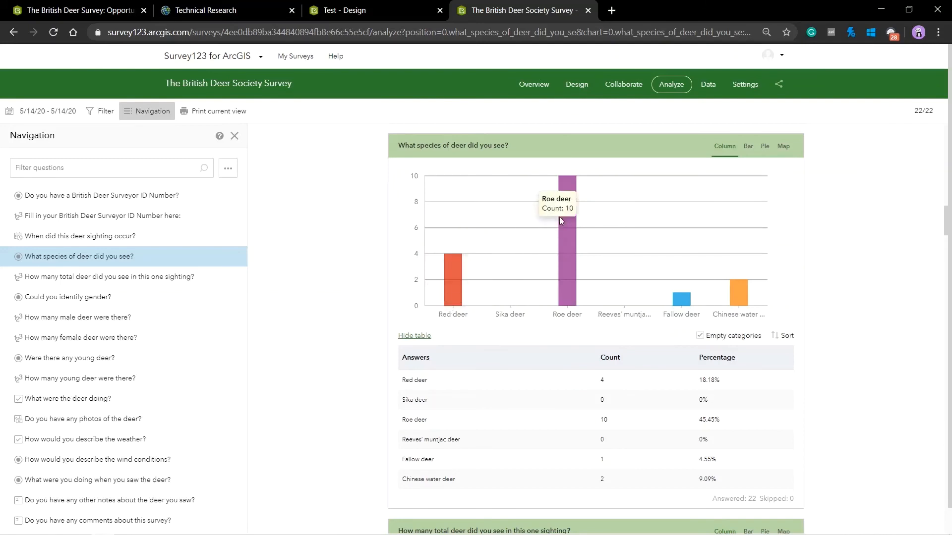
pyautogui.moveTo(690, 298)
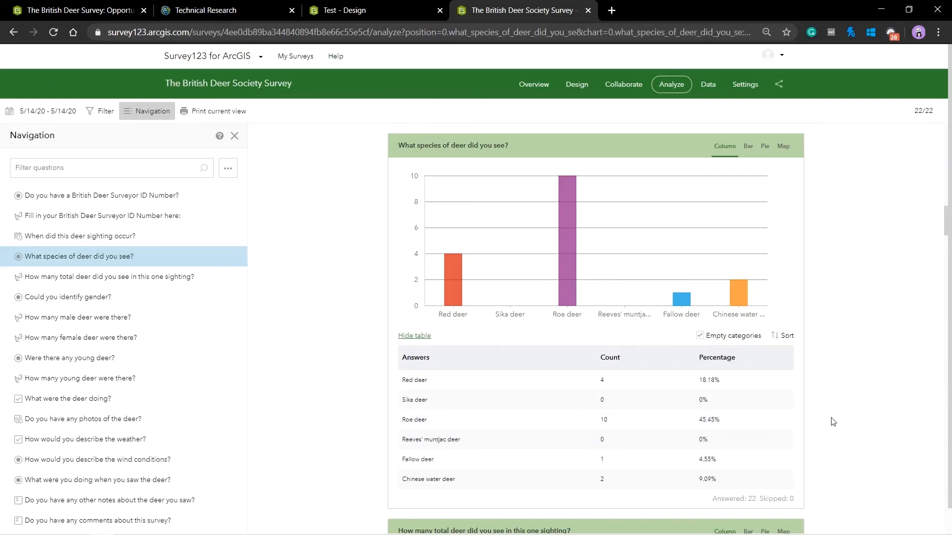
pyautogui.click(748, 147)
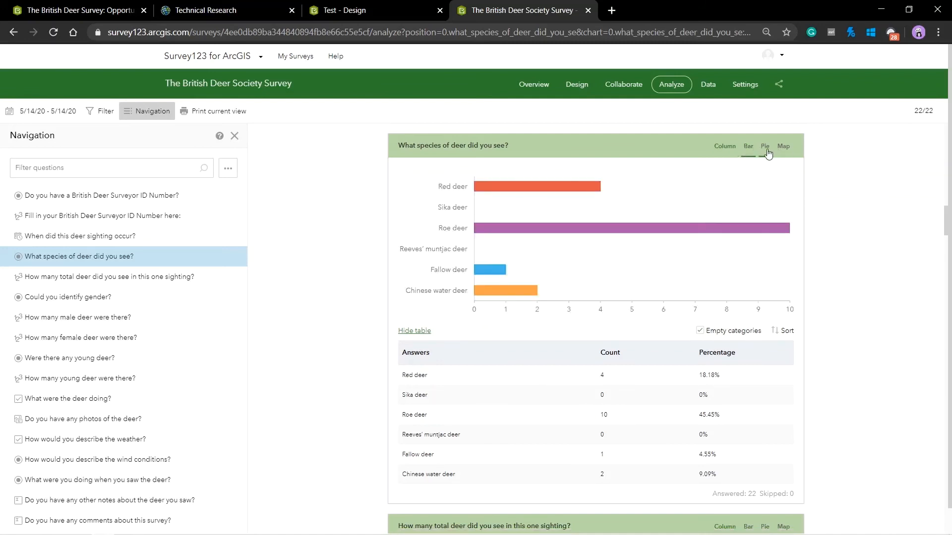
pyautogui.click(766, 148)
pyautogui.click(783, 148)
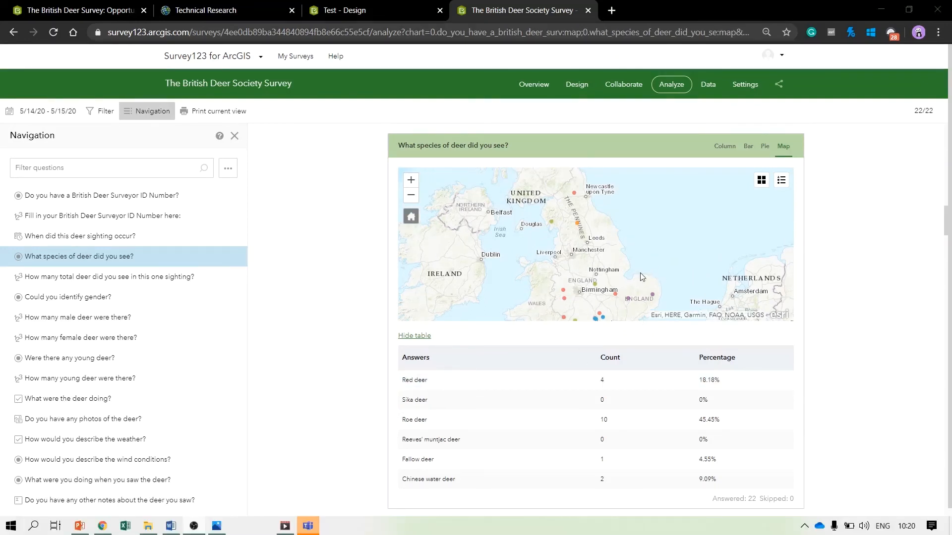
pyautogui.click(710, 86)
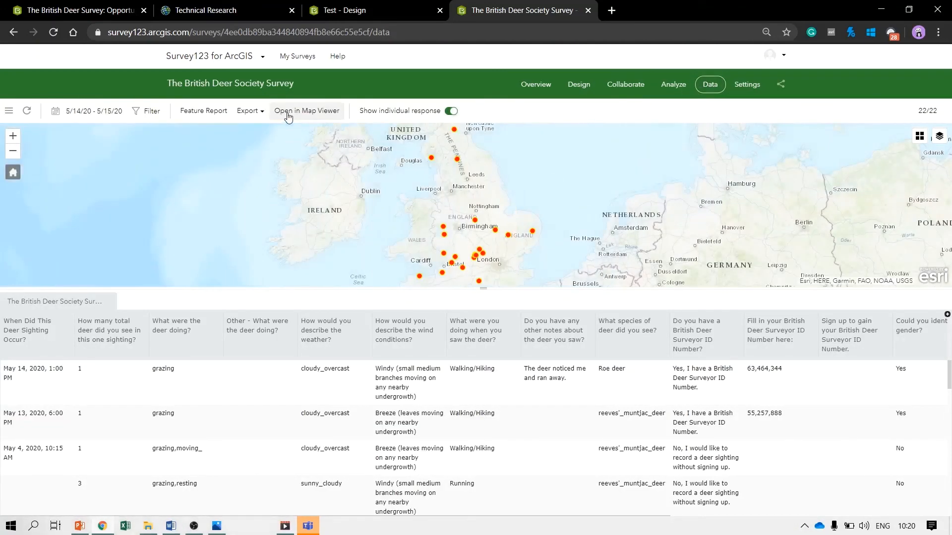
# Open the survey responses in Map Viewer on the Imagery basemap
pyautogui.click(287, 112)
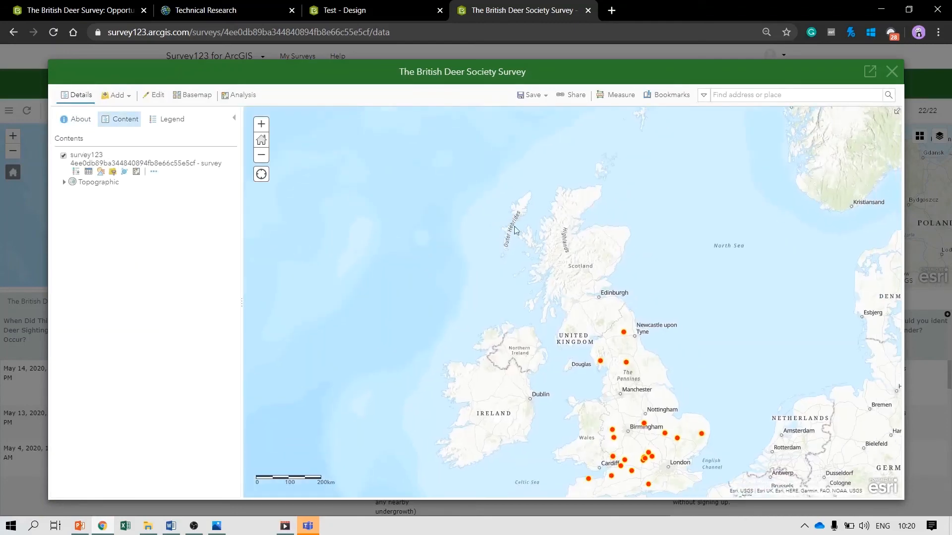
pyautogui.moveTo(523, 237); pyautogui.dragTo(507, 204)
pyautogui.click(192, 96)
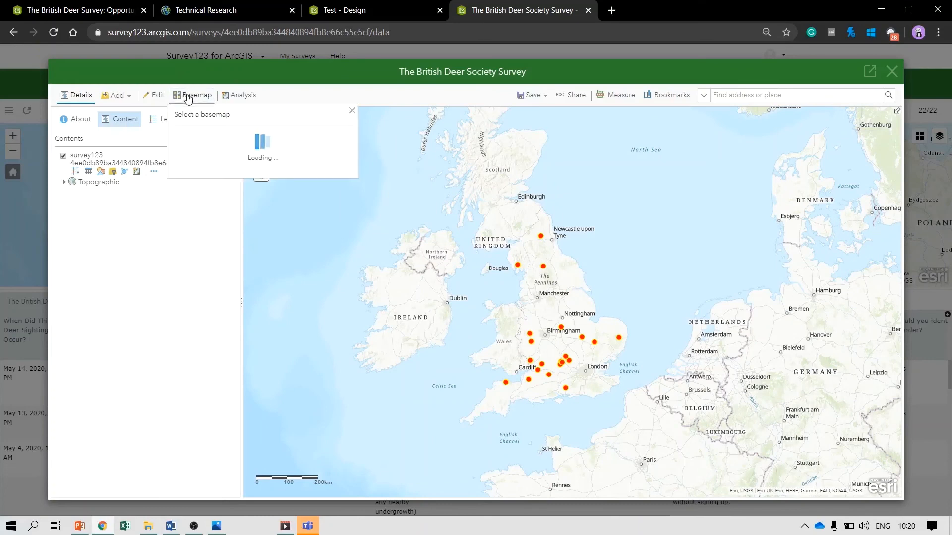
pyautogui.click(199, 150)
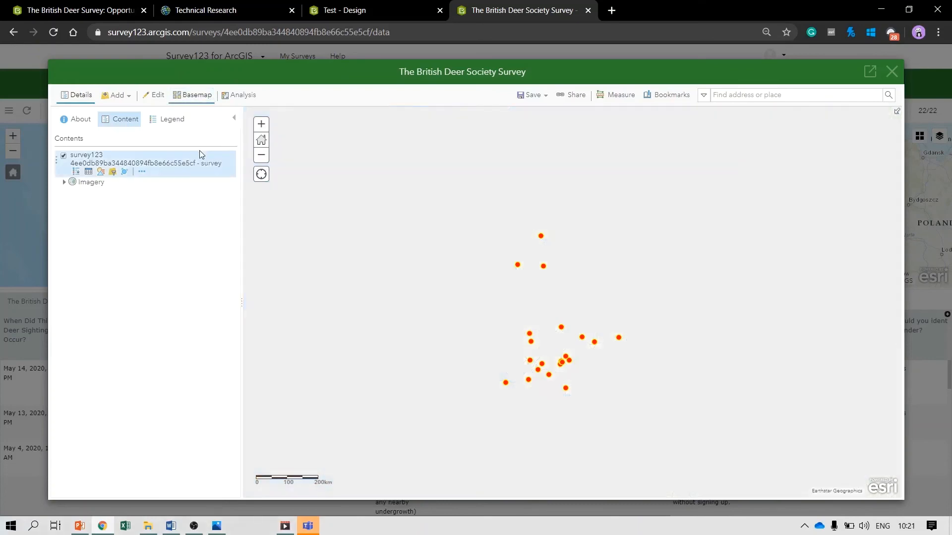
# Add the Living Atlas layer Areas of Outstanding Natural Beauty (England) to the map
pyautogui.click(113, 95)
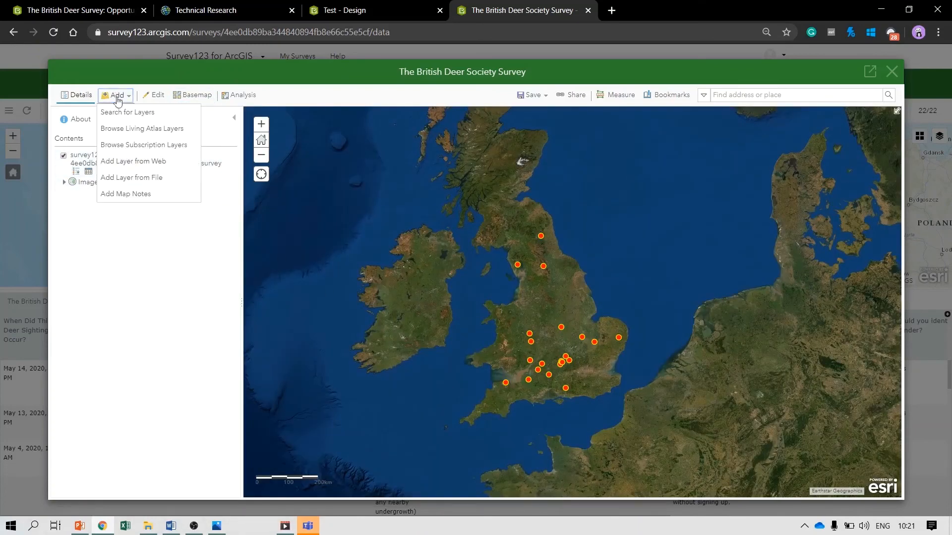
pyautogui.click(133, 129)
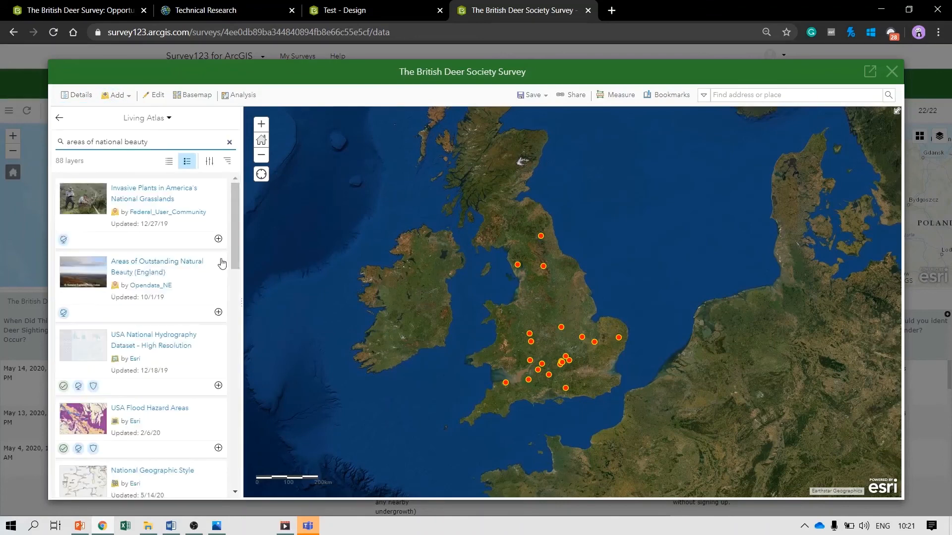
pyautogui.click(218, 314)
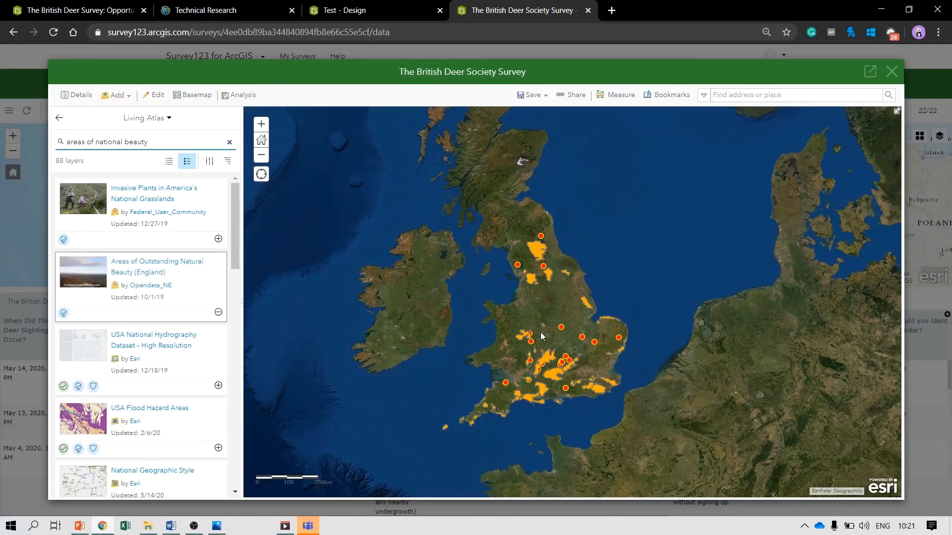
# Style the AONB layer with a green fill at 50% transparency
pyautogui.click(59, 117)
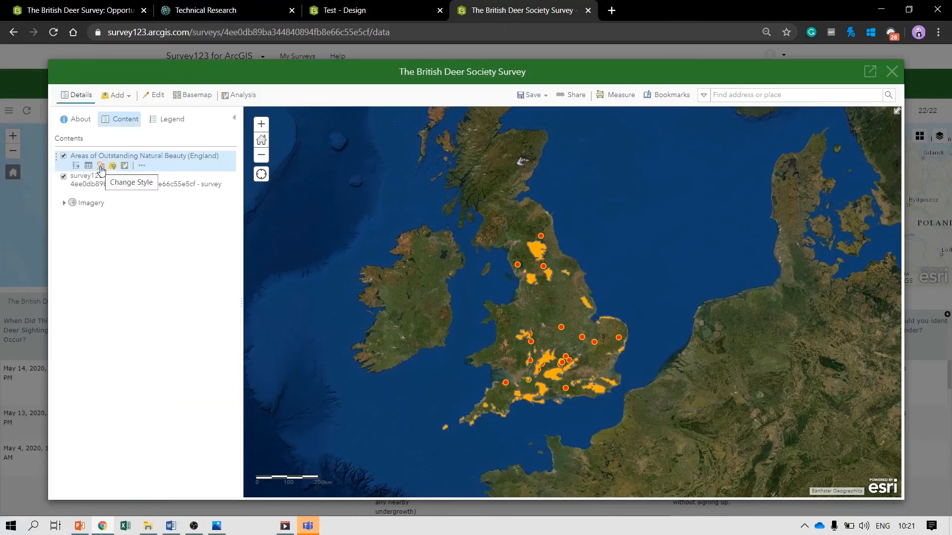
pyautogui.click(101, 169)
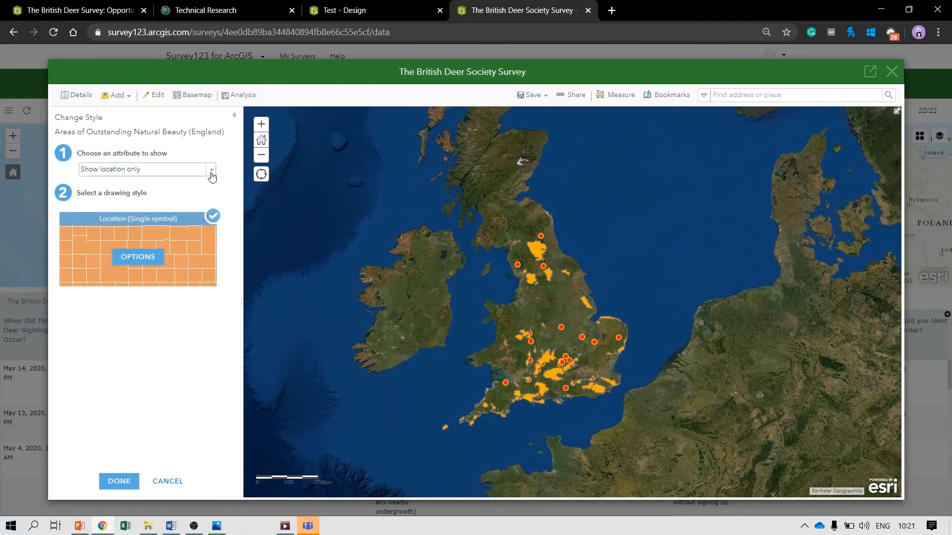
pyautogui.click(137, 257)
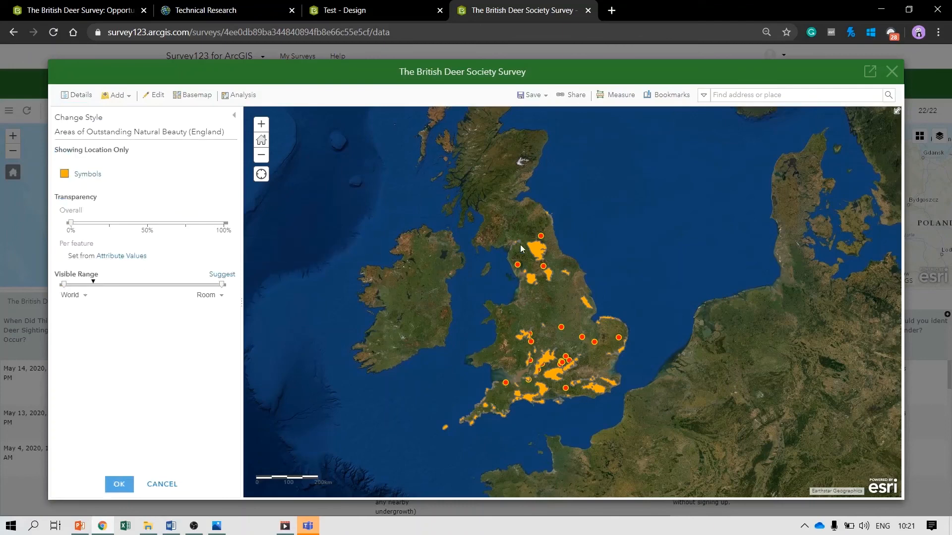
pyautogui.click(97, 173)
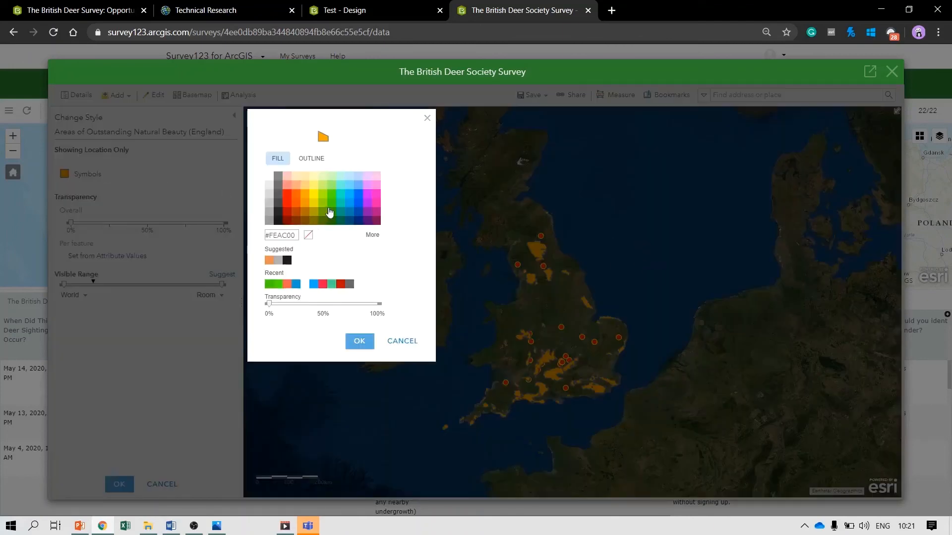
pyautogui.click(333, 203)
pyautogui.click(359, 341)
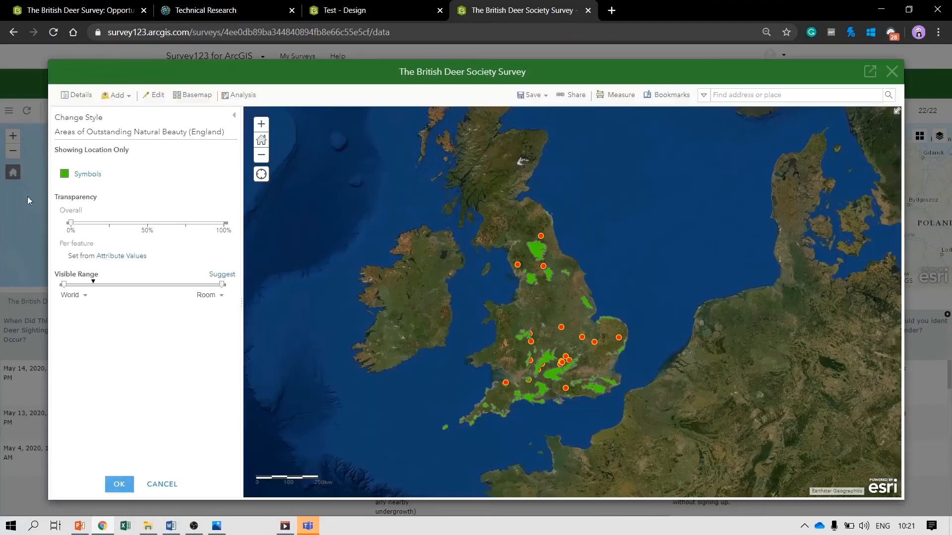
pyautogui.moveTo(71, 223); pyautogui.dragTo(147, 223)
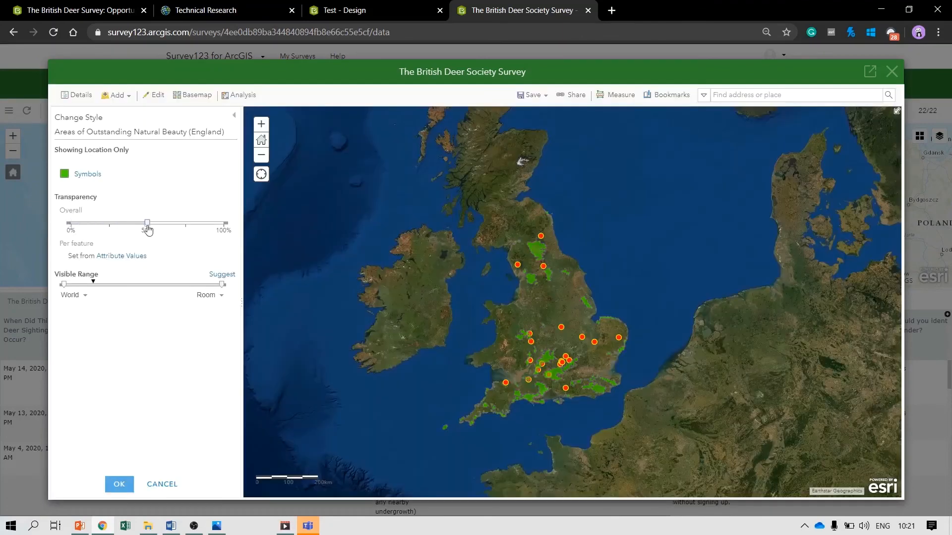
pyautogui.click(119, 484)
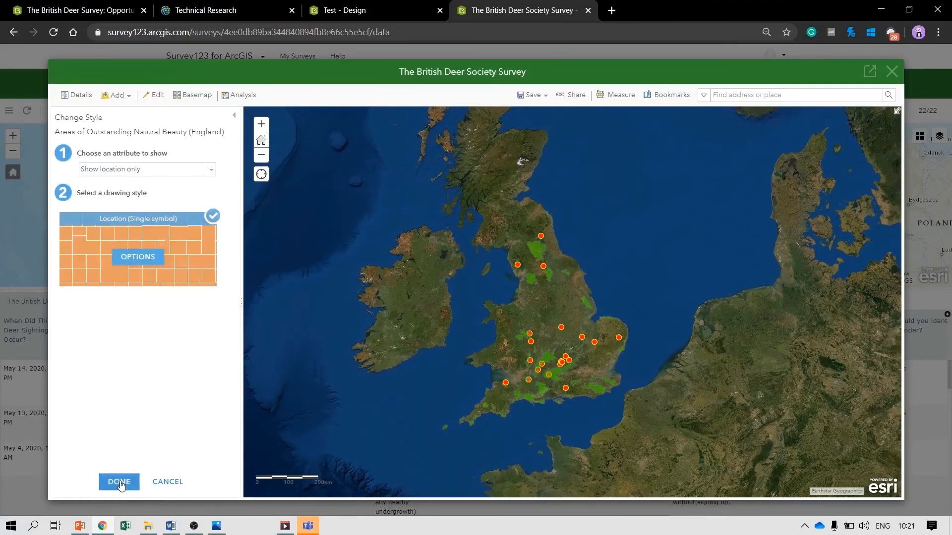
pyautogui.click(119, 482)
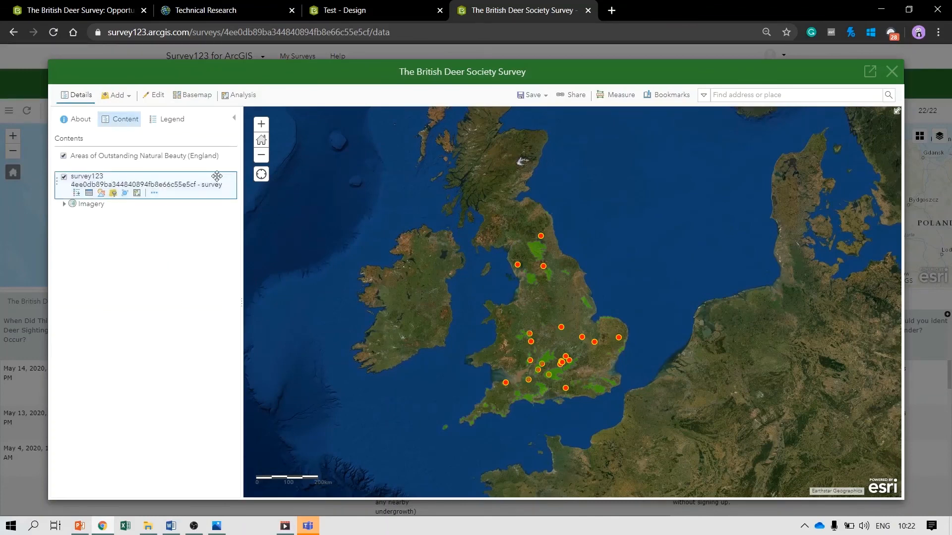
# Move the survey layer above the AONB layer and style its points by deer species
pyautogui.moveTo(216, 178); pyautogui.dragTo(219, 151)
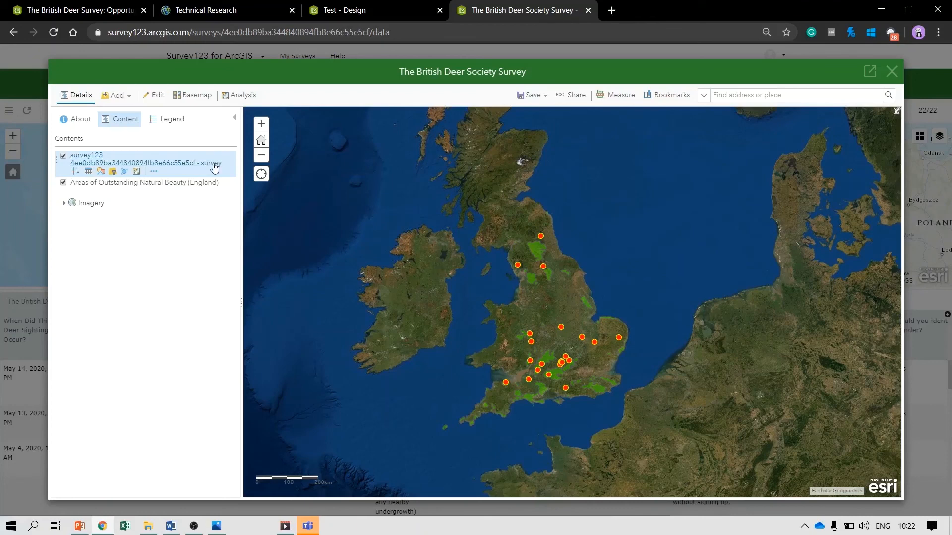
pyautogui.click(99, 172)
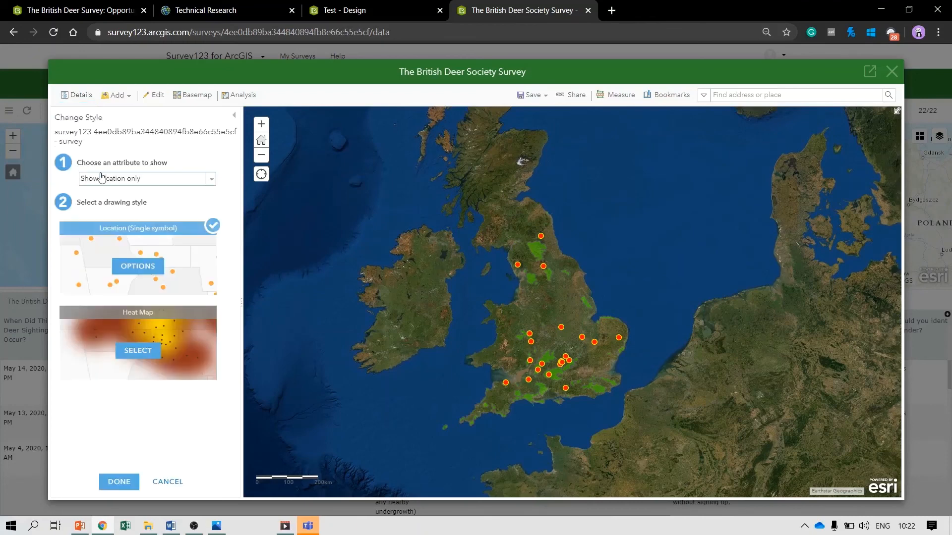
pyautogui.click(212, 179)
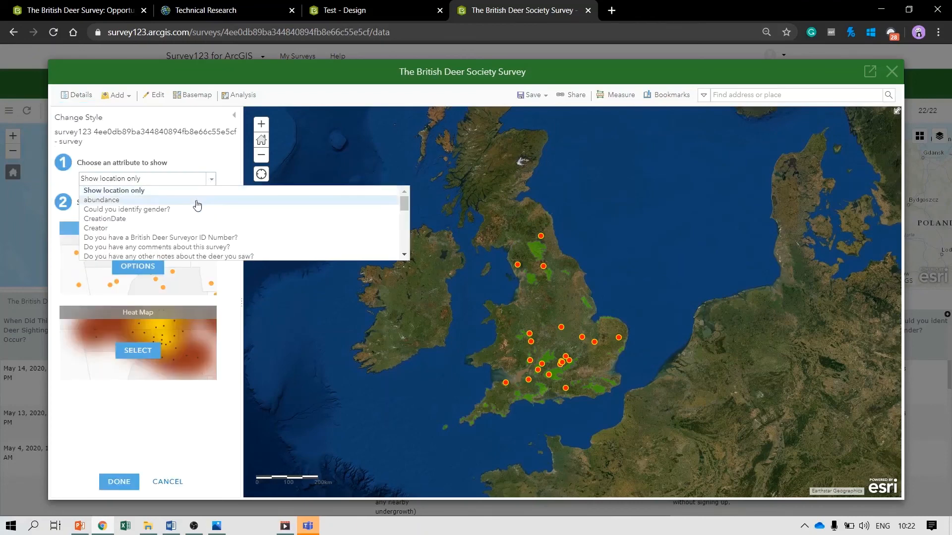
pyautogui.scroll(-4, 198, 218)
pyautogui.scroll(-3, 198, 224)
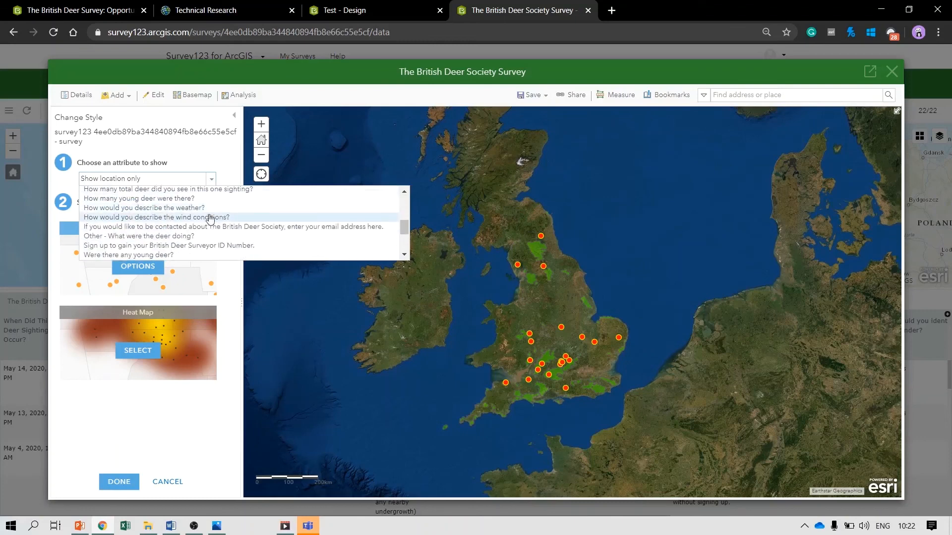
pyautogui.scroll(-2, 195, 233)
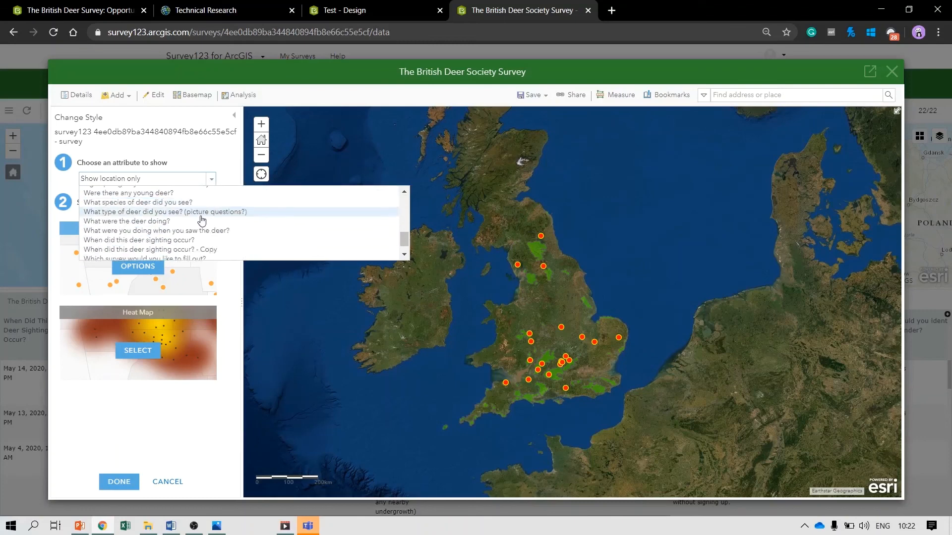
pyautogui.click(154, 203)
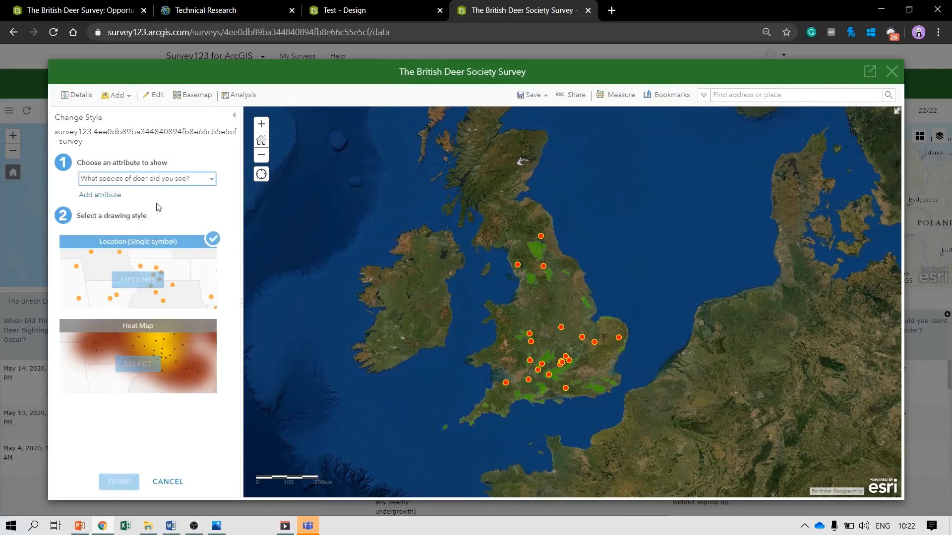